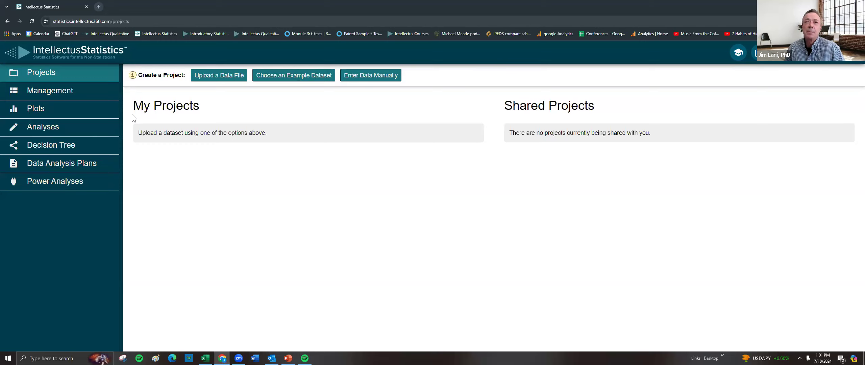
pyautogui.click(137, 21)
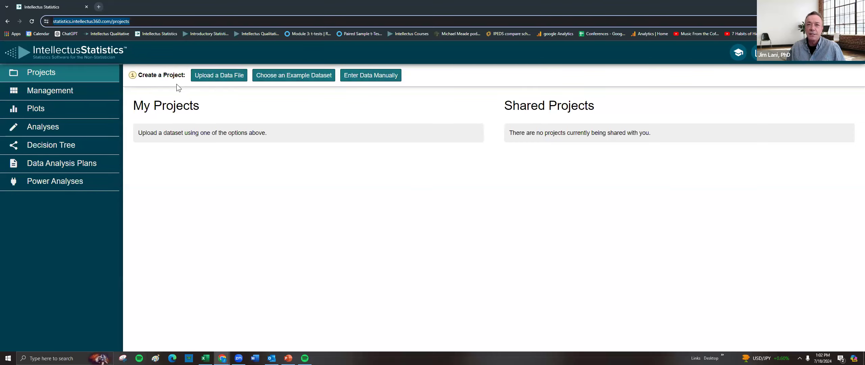
pyautogui.click(370, 78)
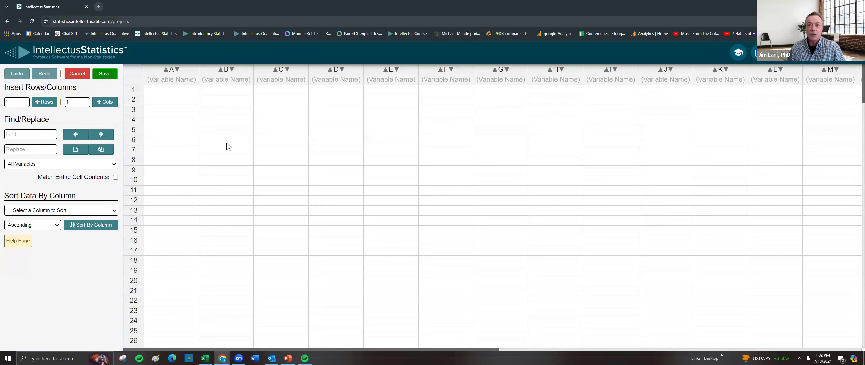
pyautogui.click(79, 71)
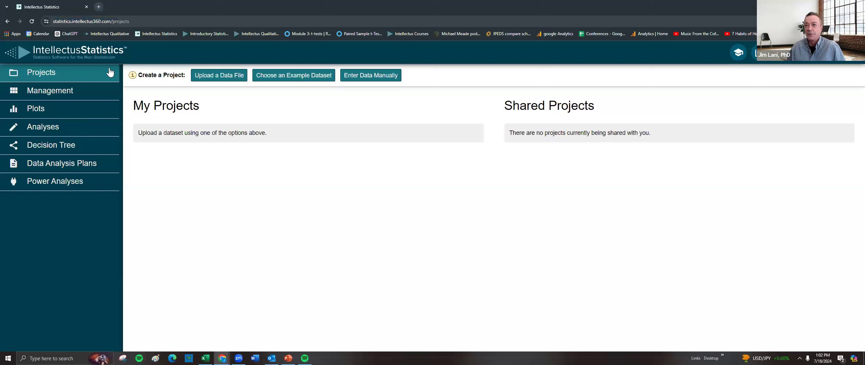
pyautogui.click(293, 79)
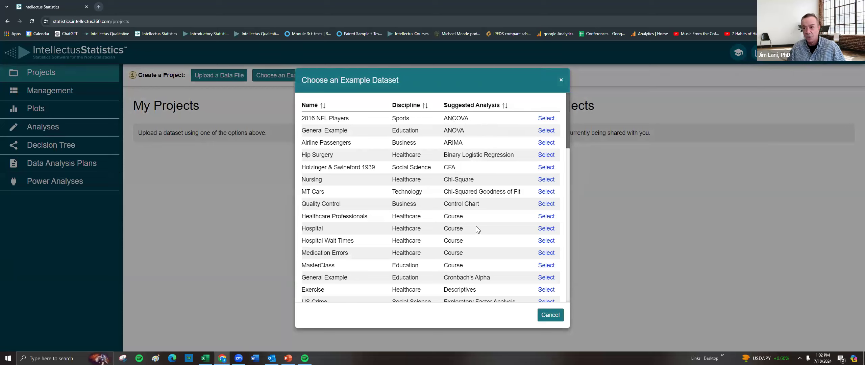
pyautogui.click(553, 314)
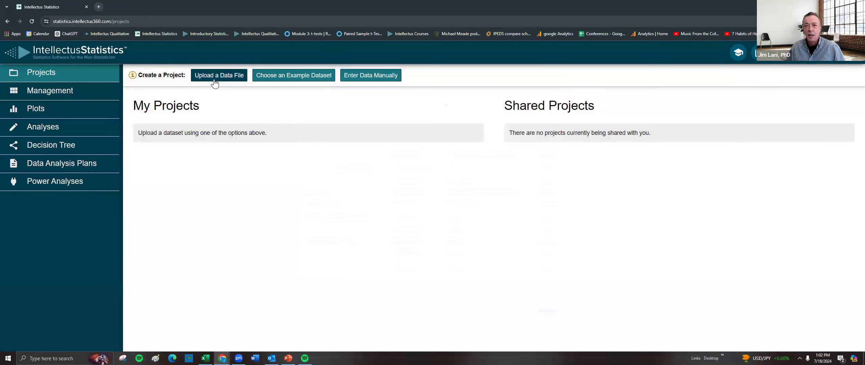
# Create a new project by uploading the Rosenberg Scale .xlsx data file from the Desktop.
pyautogui.click(212, 75)
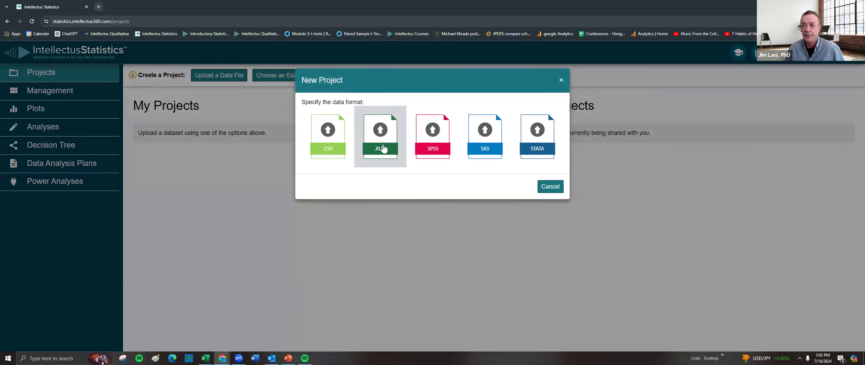
pyautogui.click(383, 146)
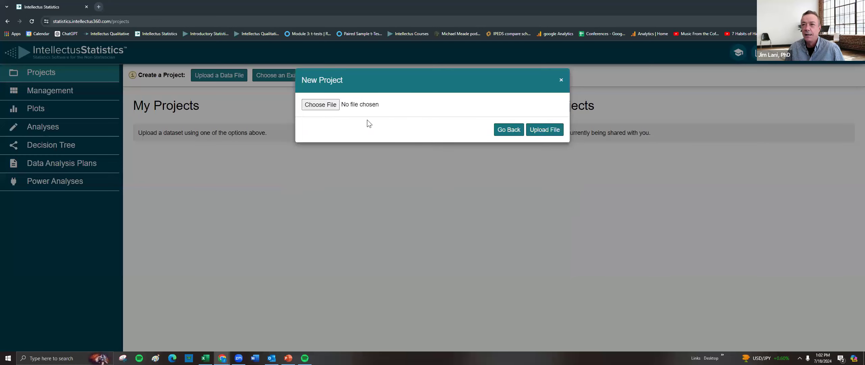
pyautogui.click(319, 106)
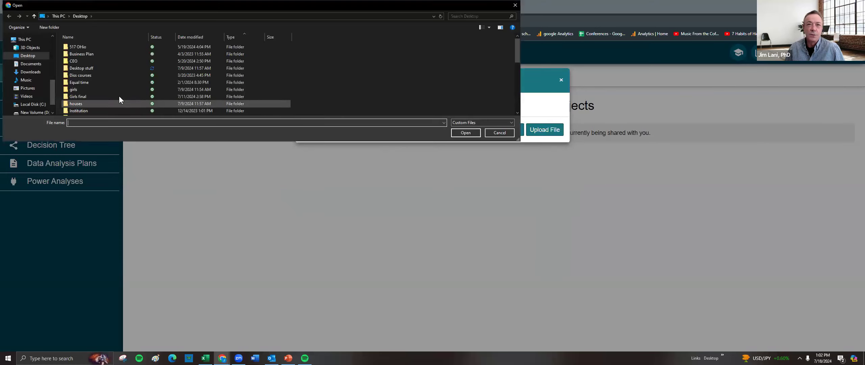
pyautogui.scroll(-2, 121, 88)
pyautogui.click(200, 98)
pyautogui.click(466, 133)
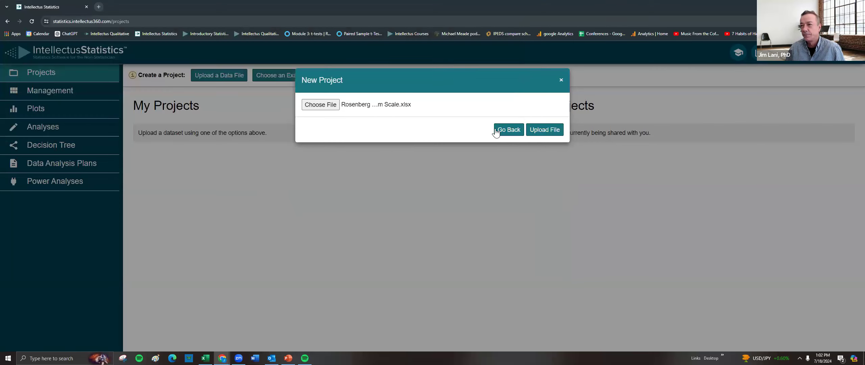
pyautogui.click(553, 129)
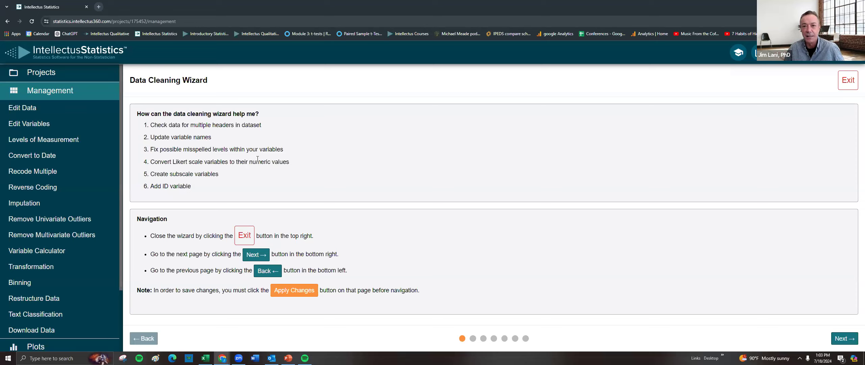
# In the Data Cleaning Wizard, remove extra header rows 1 and 2 and apply the changes.
pyautogui.click(843, 339)
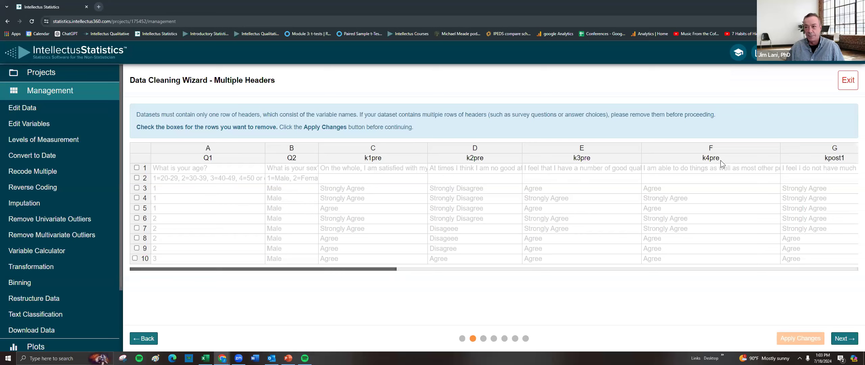
pyautogui.moveTo(390, 269); pyautogui.dragTo(671, 262)
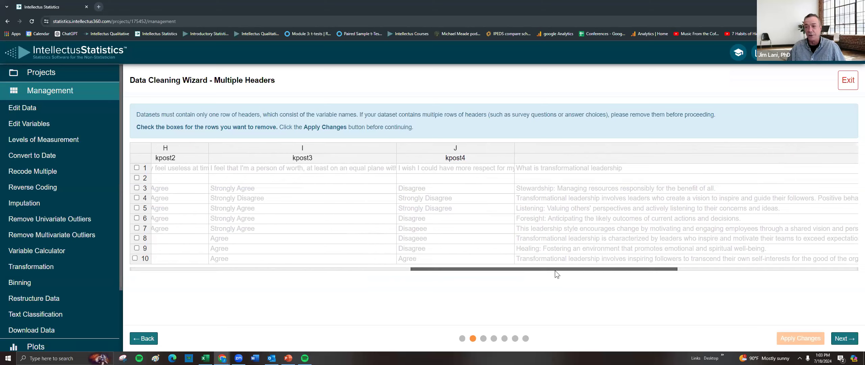
pyautogui.moveTo(556, 269); pyautogui.dragTo(199, 293)
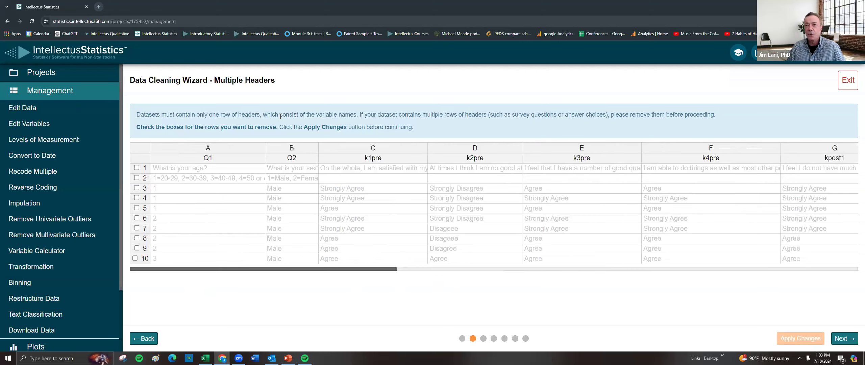
pyautogui.click(137, 168)
pyautogui.click(136, 178)
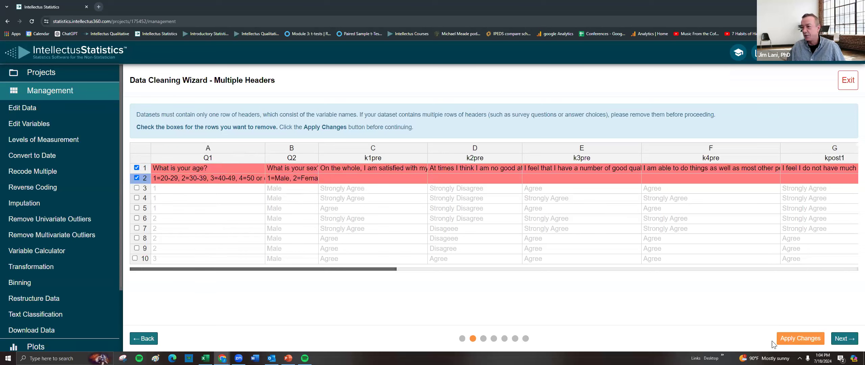
pyautogui.click(799, 338)
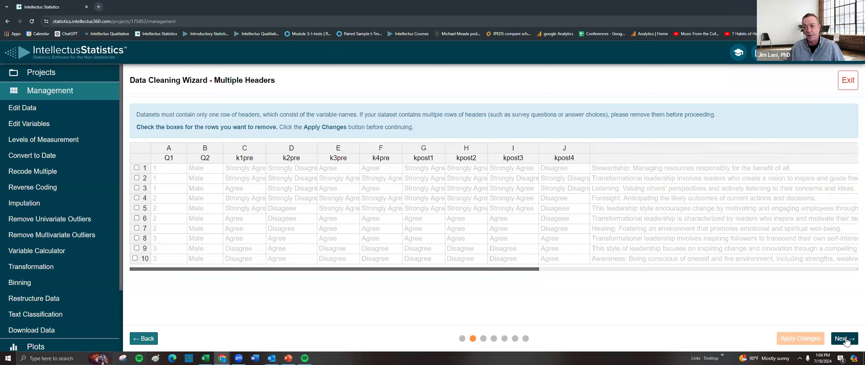
# Rename variable Q1 to Age and Q2 to Sex, then apply the changes.
pyautogui.click(845, 339)
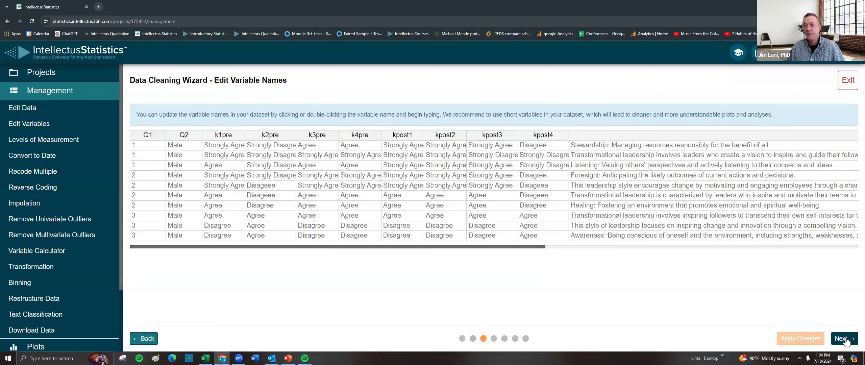
pyautogui.doubleClick(150, 136)
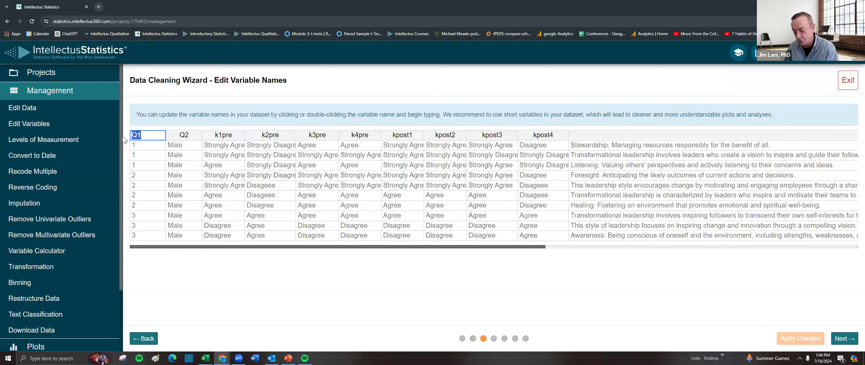
pyautogui.write('Age')
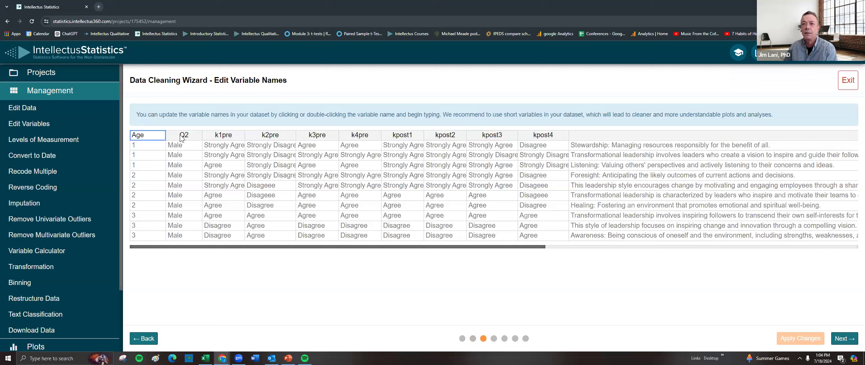
pyautogui.doubleClick(183, 136)
pyautogui.write('Sex')
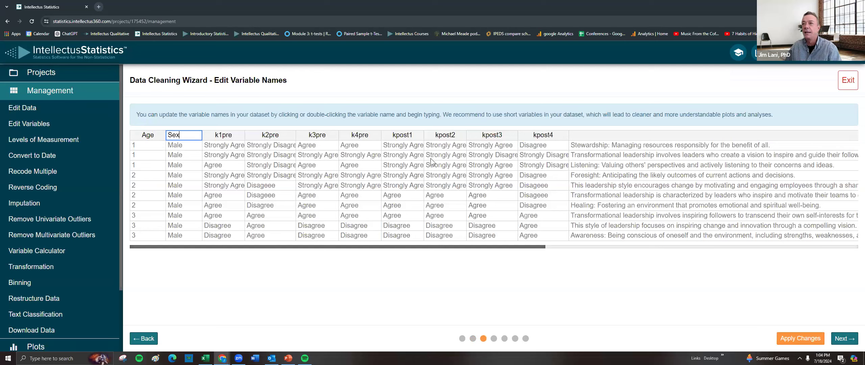
pyautogui.click(799, 339)
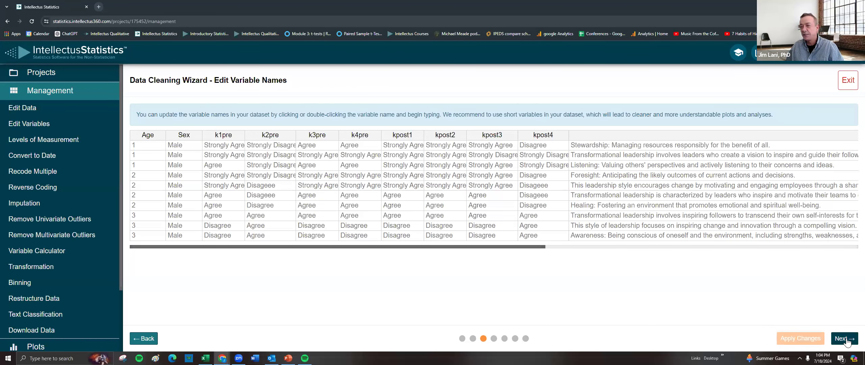
# Merge the misspelled level Disageee into Disagree for k2pre and apply the changes.
pyautogui.click(845, 339)
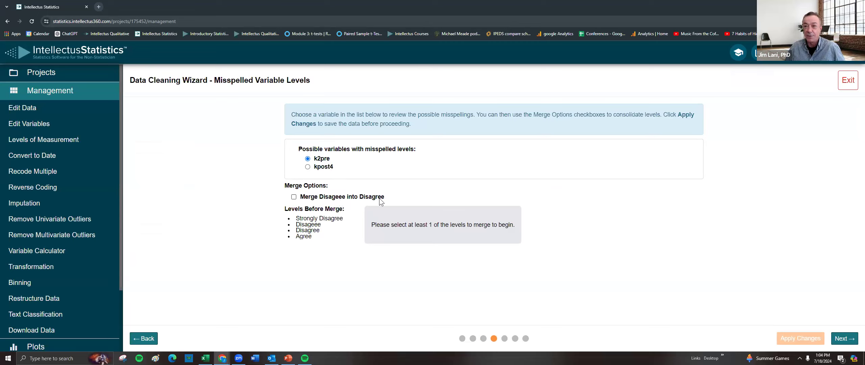
pyautogui.click(294, 197)
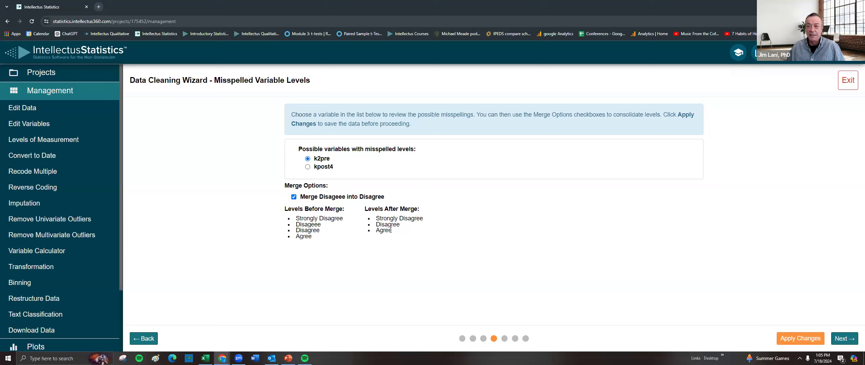
pyautogui.click(806, 339)
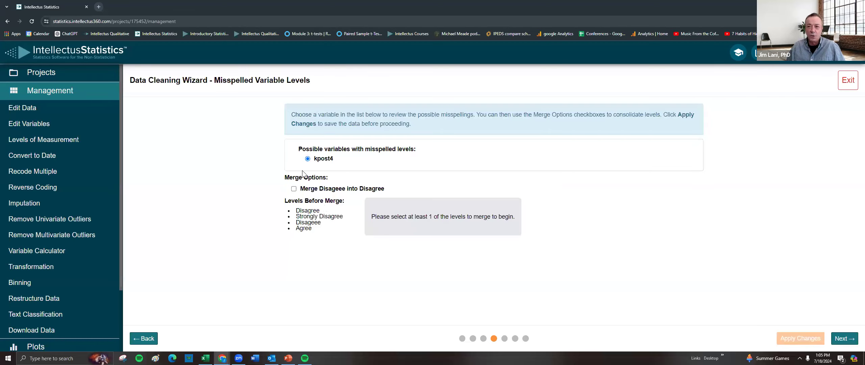
# Merge Disageee into Disagree for kpost4 as well and apply the changes.
pyautogui.click(295, 189)
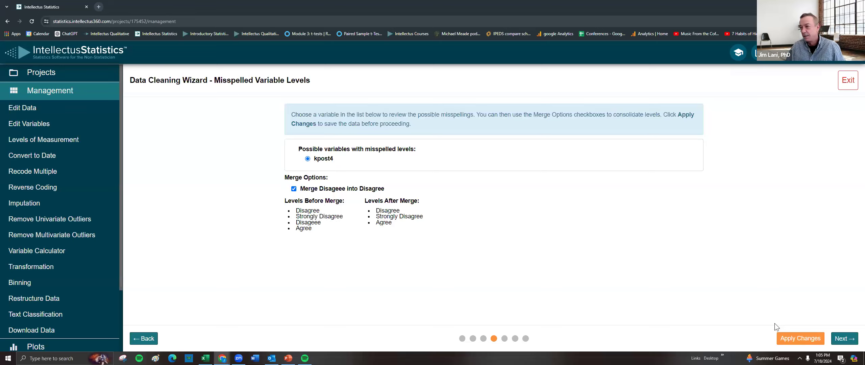
pyautogui.click(802, 339)
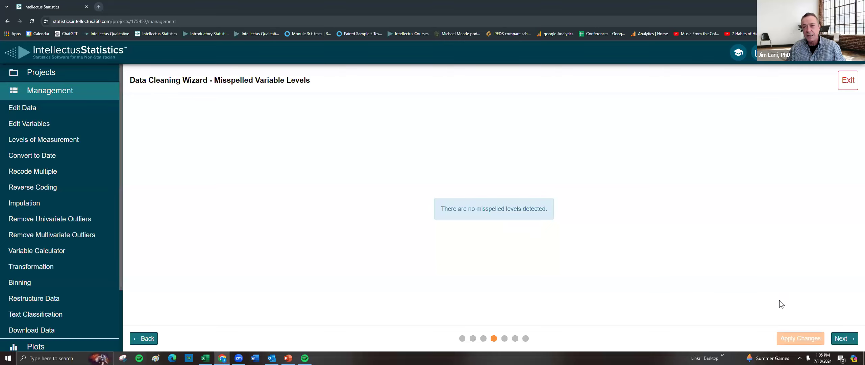
# Convert all k pre and post variables to numbers using the 5-Point Agreement Scale and apply.
pyautogui.click(843, 338)
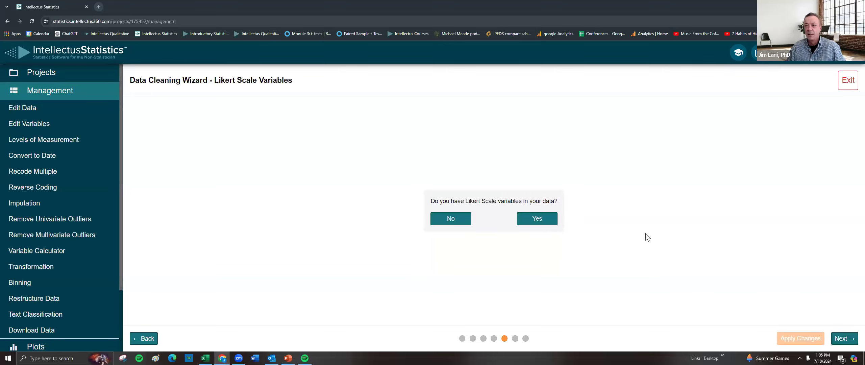
pyautogui.click(537, 219)
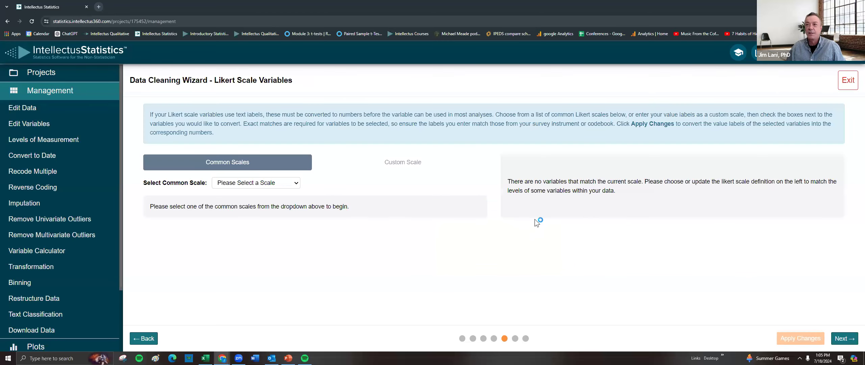
pyautogui.click(250, 186)
pyautogui.scroll(-1, 256, 213)
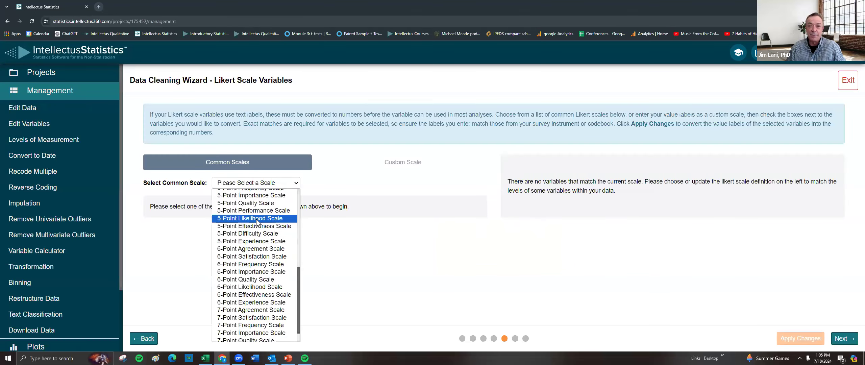
pyautogui.scroll(3, 257, 220)
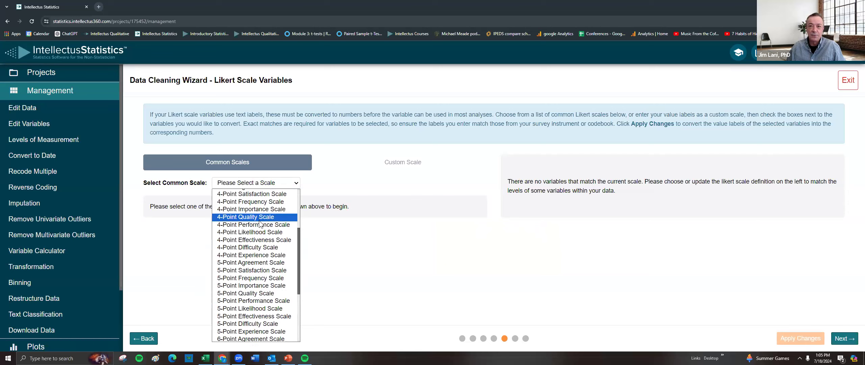
pyautogui.click(260, 264)
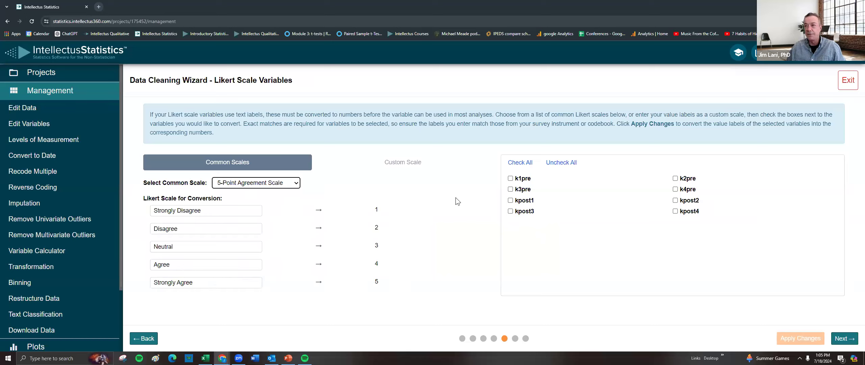
pyautogui.click(519, 163)
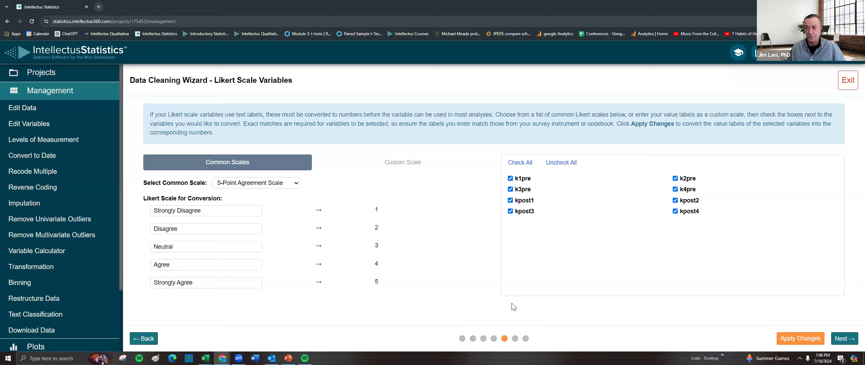
pyautogui.click(801, 338)
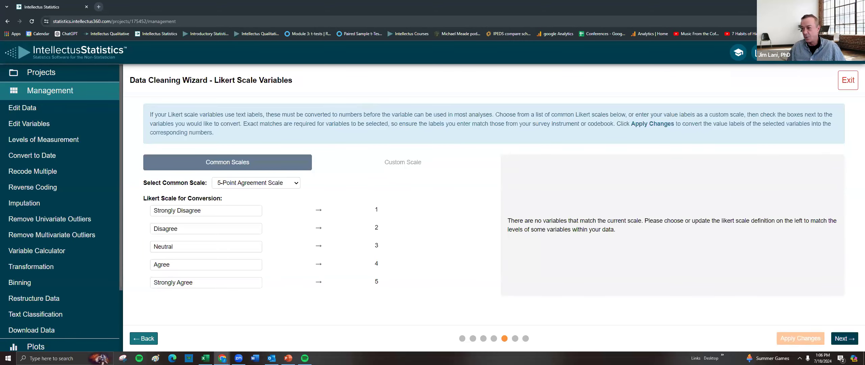
# Move on to subscale creation and start a new Average subscale named Pretest.
pyautogui.click(844, 339)
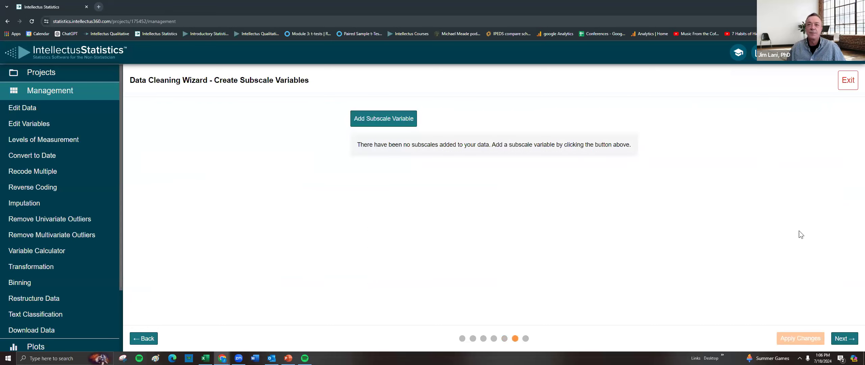
pyautogui.click(385, 119)
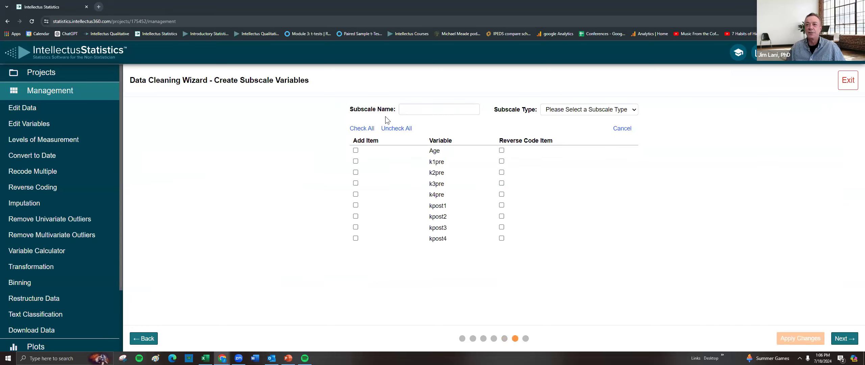
pyautogui.click(410, 109)
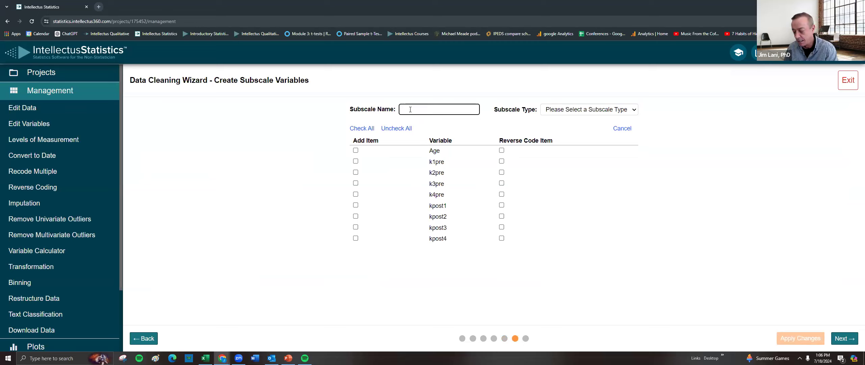
pyautogui.write('Pre')
pyautogui.write('retewst')
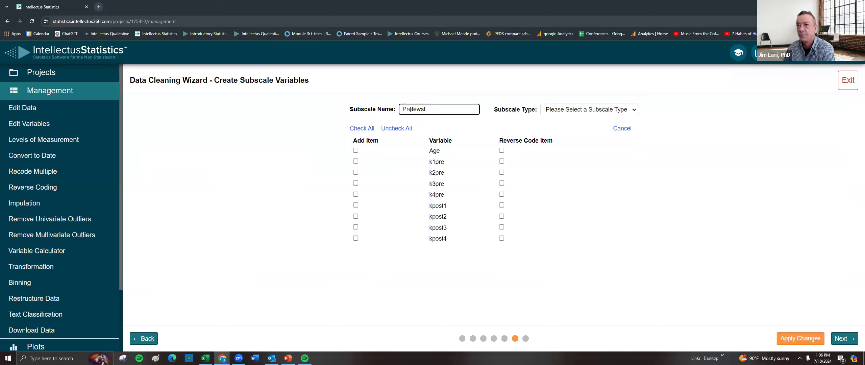
pyautogui.press('BackSpace')
pyautogui.press('BackSpace')
pyautogui.press('BackSpace')
pyautogui.write('st')
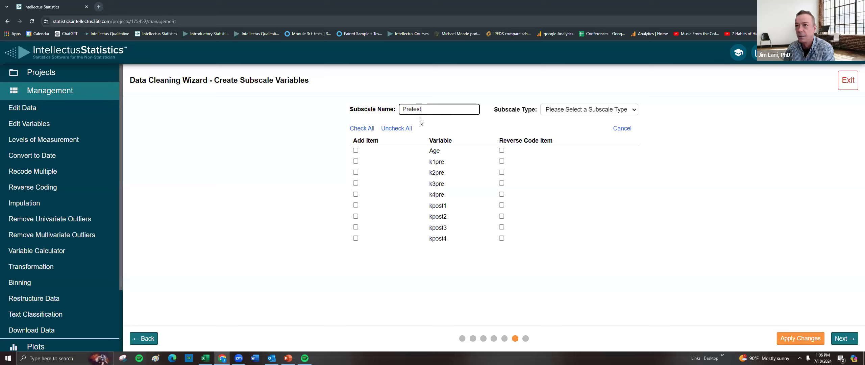
pyautogui.click(571, 111)
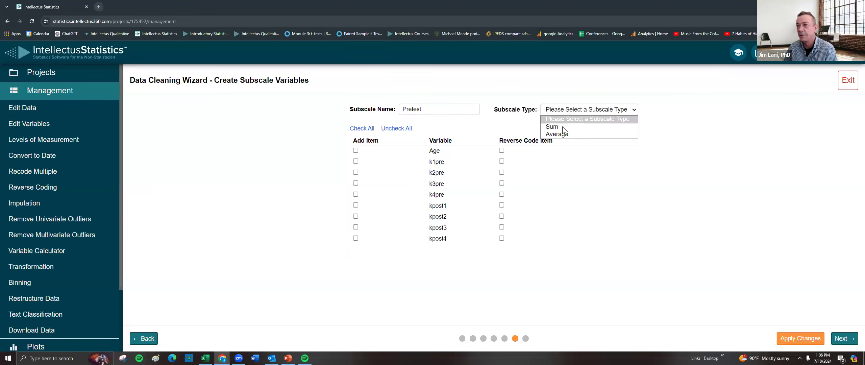
pyautogui.click(558, 134)
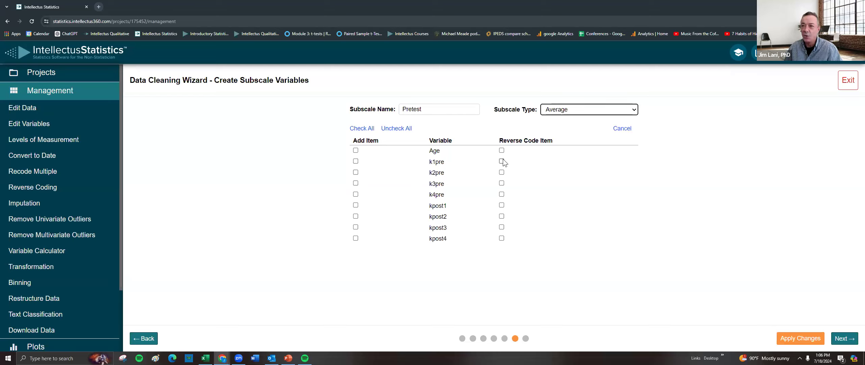
# Add k1pre through k4pre to Pretest, reverse-code k2pre with min 1 and max 5, and apply.
pyautogui.click(501, 172)
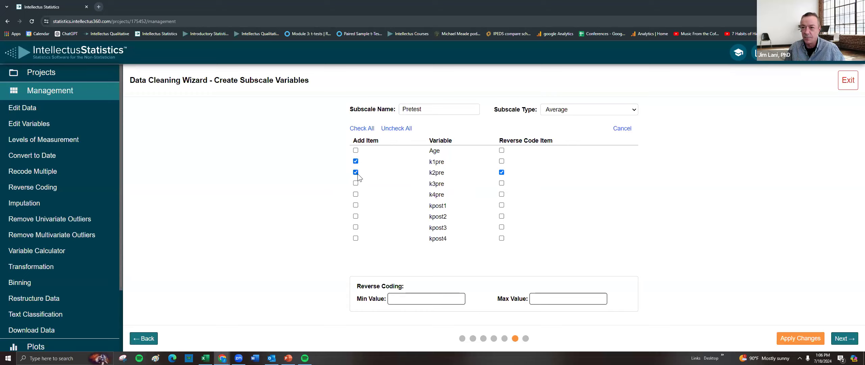
pyautogui.click(355, 195)
pyautogui.click(355, 183)
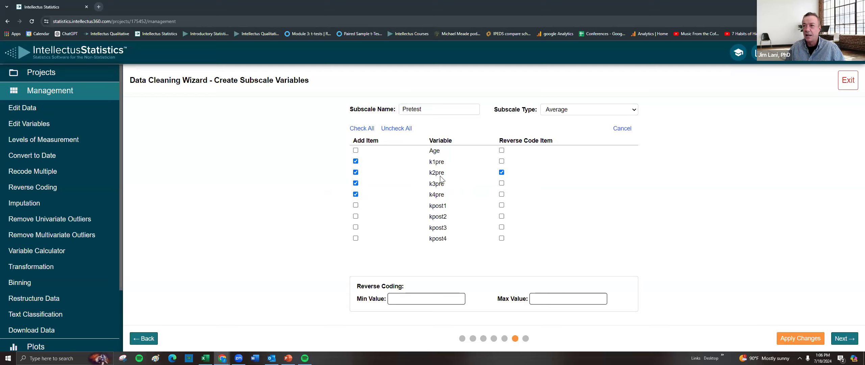
pyautogui.click(396, 303)
pyautogui.write('1')
pyautogui.click(537, 298)
pyautogui.write('5')
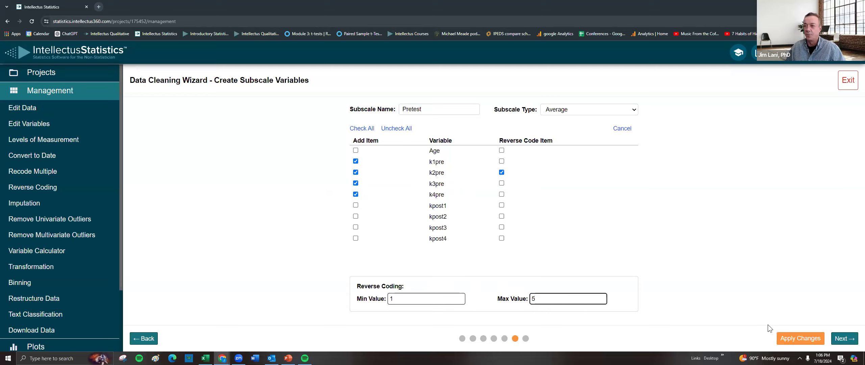
pyautogui.click(798, 339)
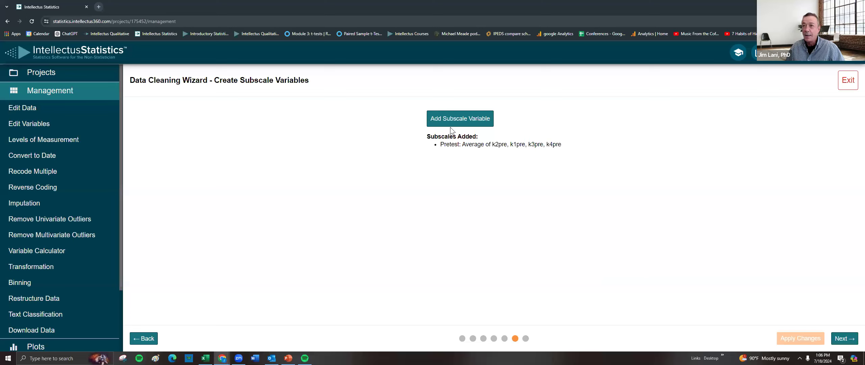
# Start a second Average subscale named Posttest.
pyautogui.click(454, 123)
pyautogui.click(406, 109)
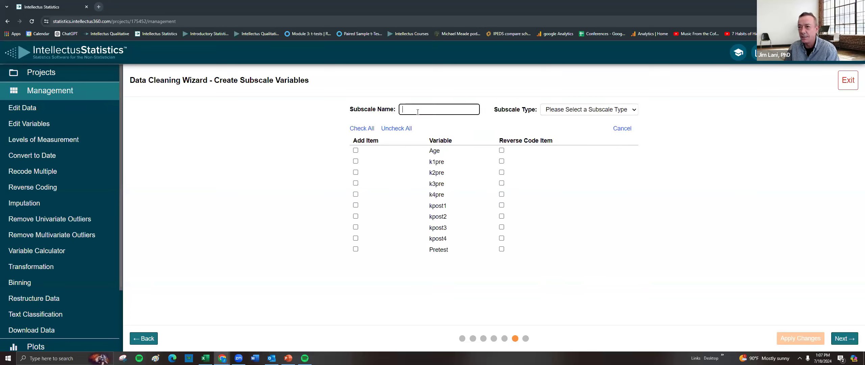
pyautogui.write('Posttest')
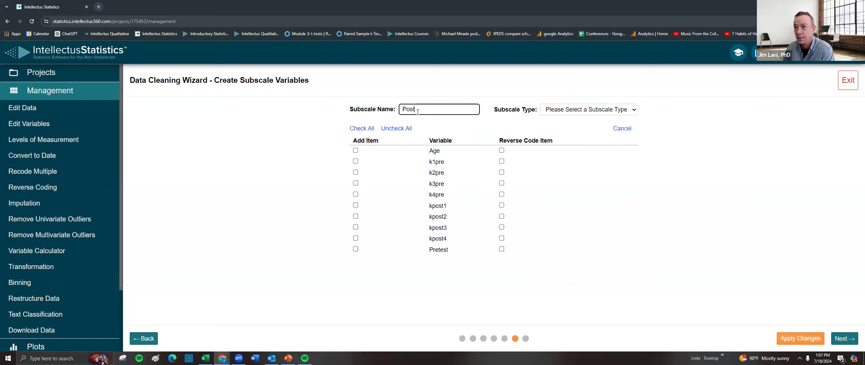
pyautogui.click(581, 112)
pyautogui.click(567, 134)
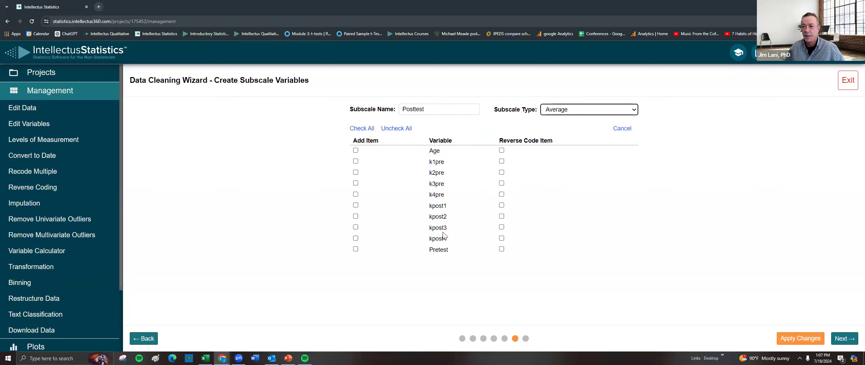
# Add kpost1 through kpost4 to Posttest, reverse-code kpost2 with min 1 and max 5, and apply.
pyautogui.click(355, 205)
pyautogui.click(355, 216)
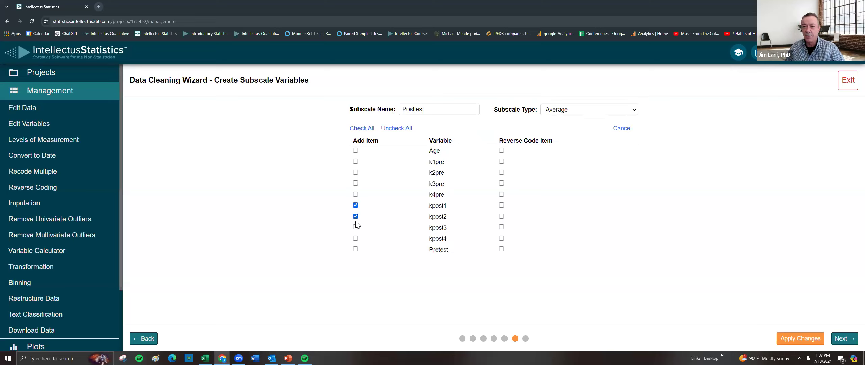
pyautogui.click(501, 216)
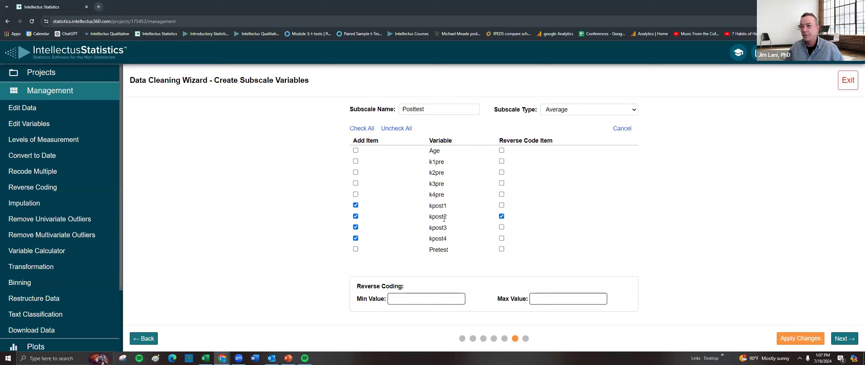
pyautogui.click(408, 299)
pyautogui.write('1')
pyautogui.click(556, 299)
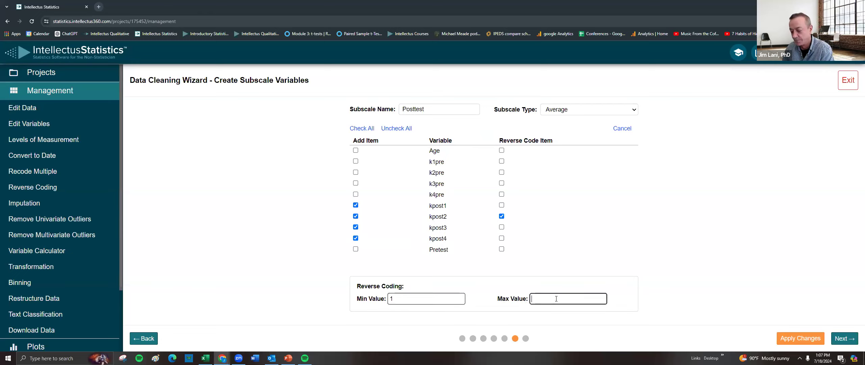
pyautogui.write('5')
pyautogui.click(806, 339)
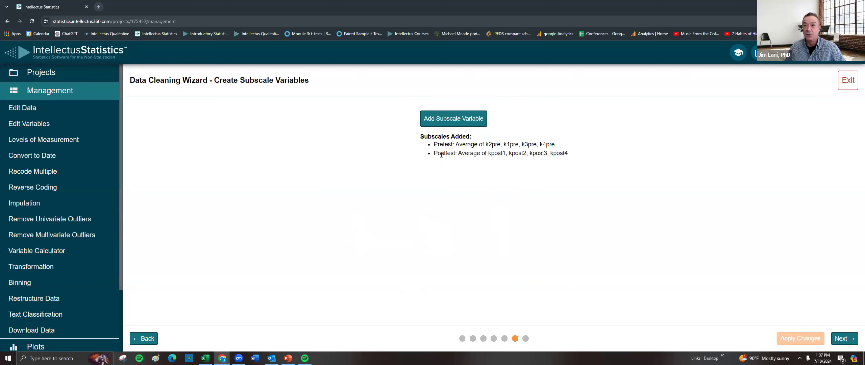
# Move on and add an ID variable named ID to the dataset, then apply the changes.
pyautogui.click(839, 335)
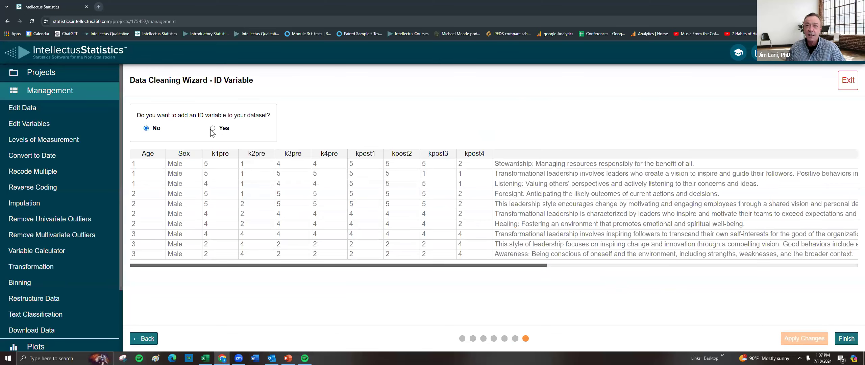
pyautogui.click(224, 127)
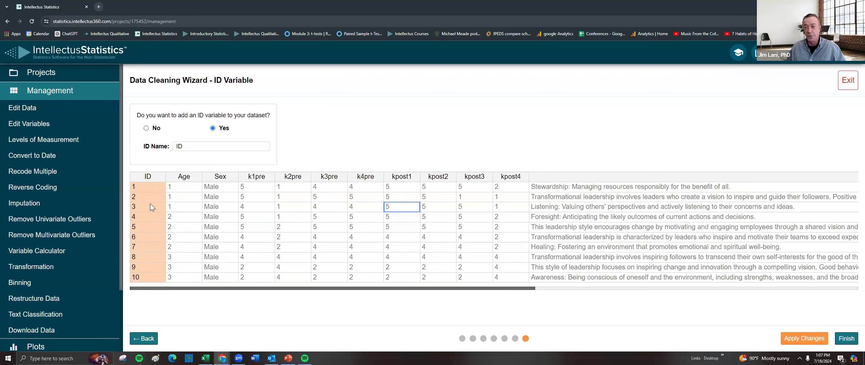
pyautogui.click(802, 340)
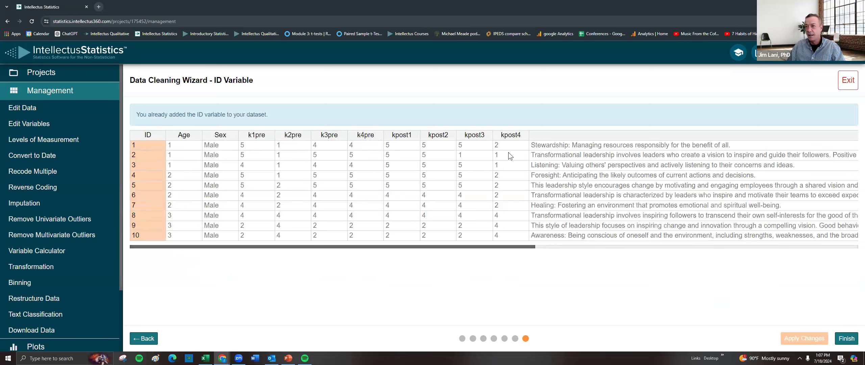
# Finish the Data Cleaning Wizard and accept the levels of measurement.
pyautogui.moveTo(532, 249); pyautogui.dragTo(855, 246)
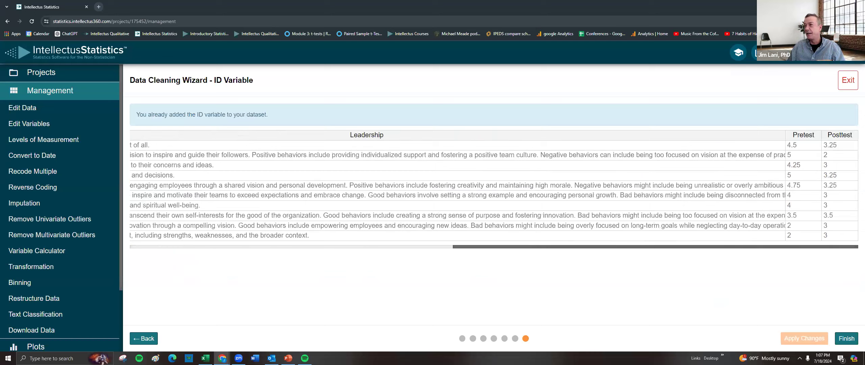
pyautogui.click(847, 340)
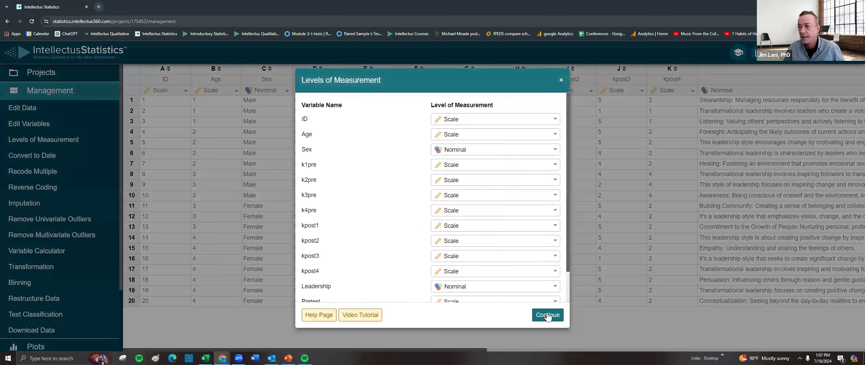
pyautogui.click(546, 315)
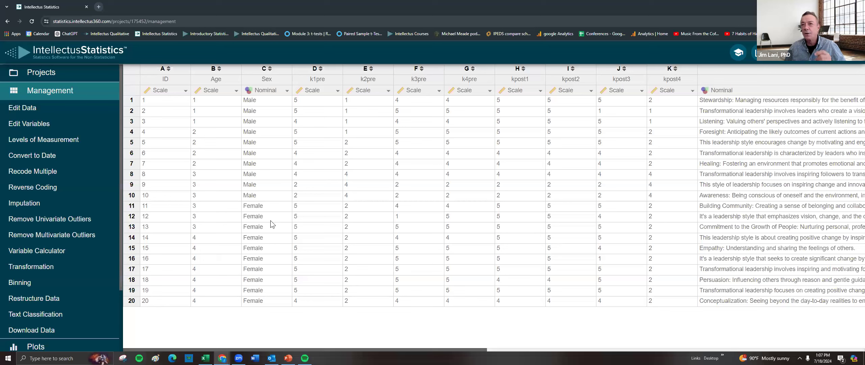
# Recode Age to ordinal with levels 29 and under, 30-39, 40-49 and 50+, replacing the original variable.
pyautogui.click(218, 91)
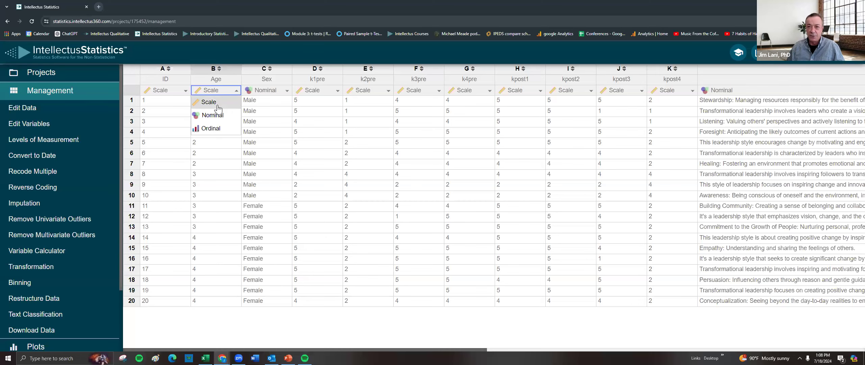
pyautogui.click(212, 129)
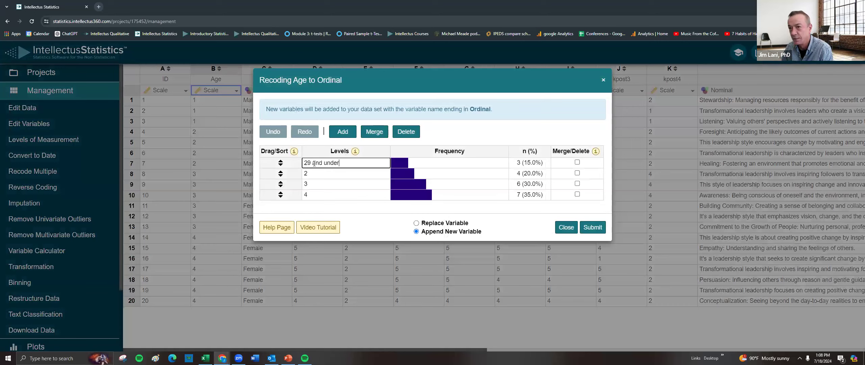
pyautogui.click(318, 175)
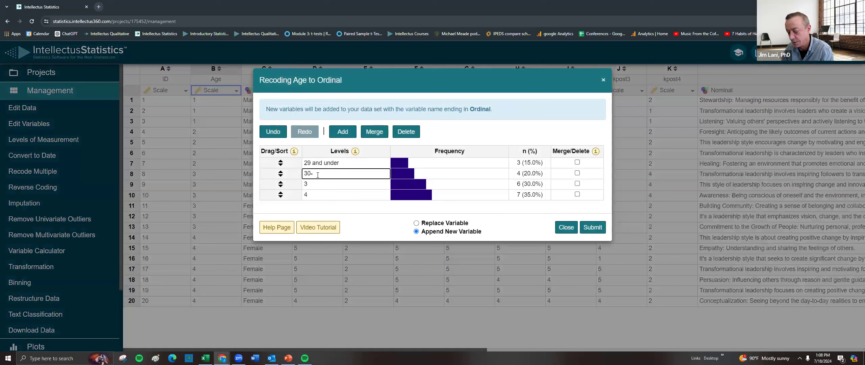
pyautogui.click(314, 182)
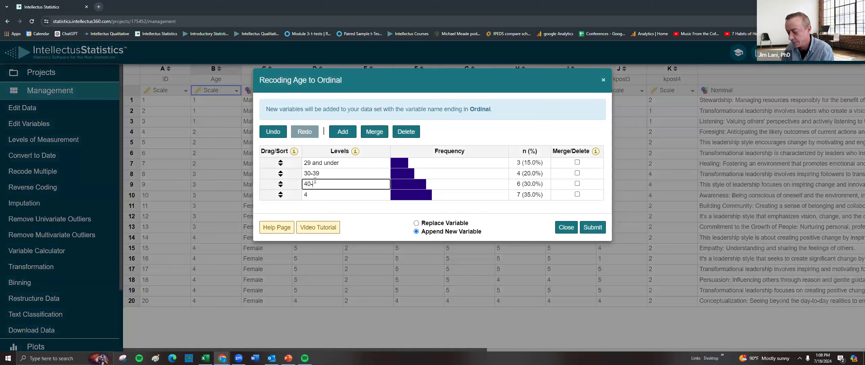
pyautogui.click(316, 194)
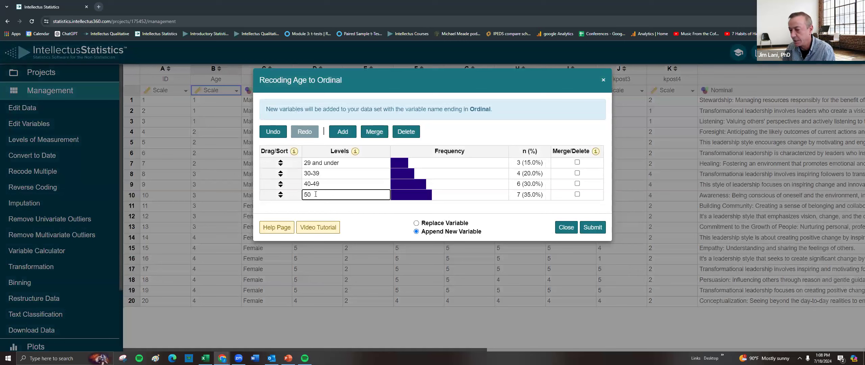
pyautogui.click(442, 222)
pyautogui.click(591, 202)
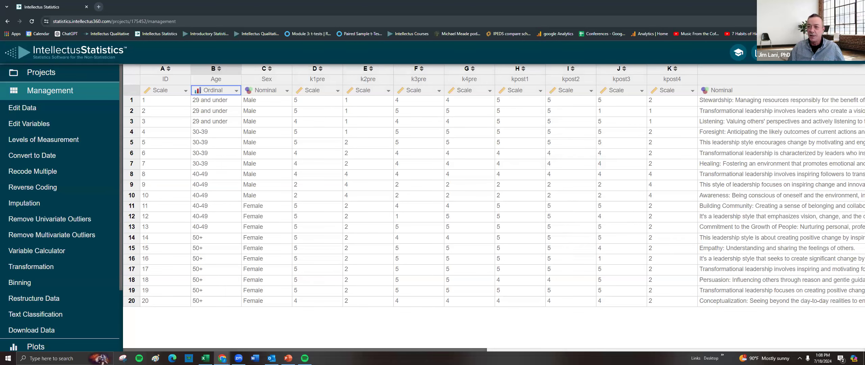
# Run automatic Text Classification on the Leadership variable.
pyautogui.moveTo(472, 347); pyautogui.dragTo(631, 174)
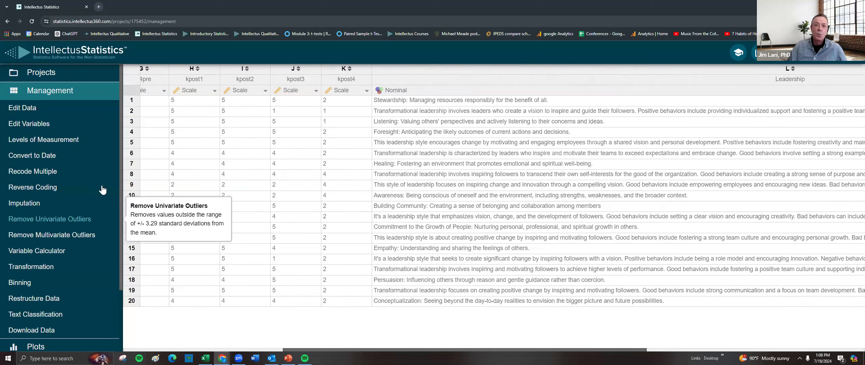
pyautogui.click(31, 314)
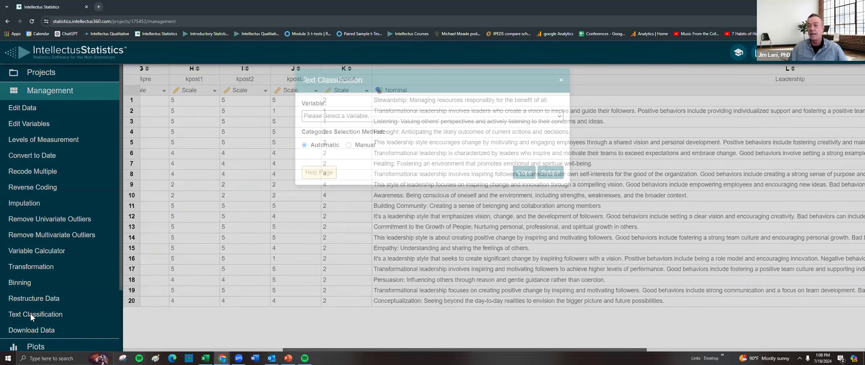
pyautogui.click(368, 116)
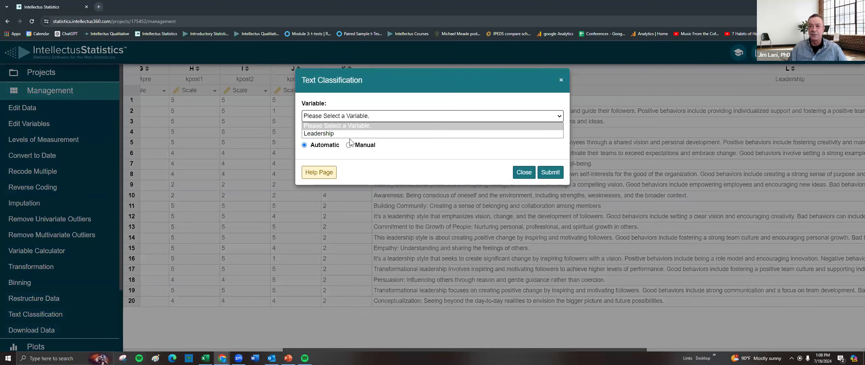
pyautogui.click(346, 138)
pyautogui.click(348, 118)
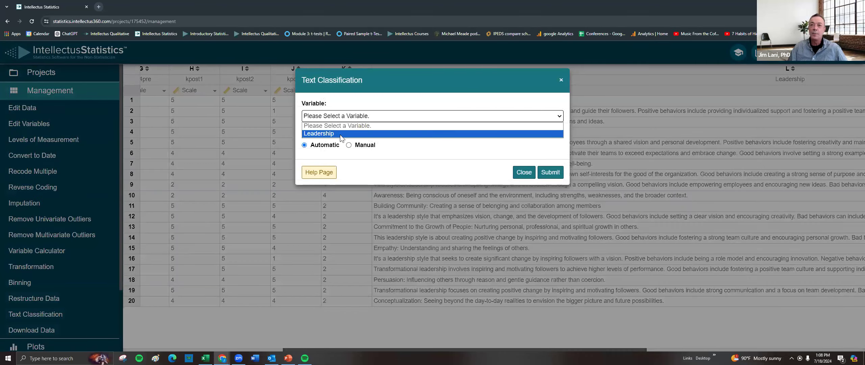
pyautogui.click(341, 134)
pyautogui.click(545, 181)
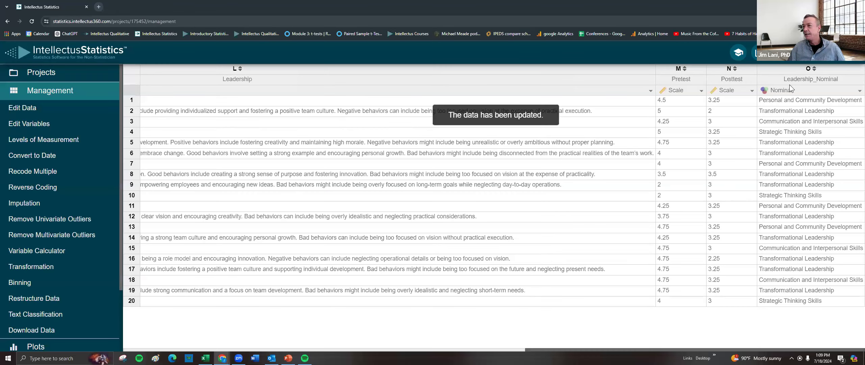
# Sort the data view by the Leadership_Nominal column.
pyautogui.click(814, 69)
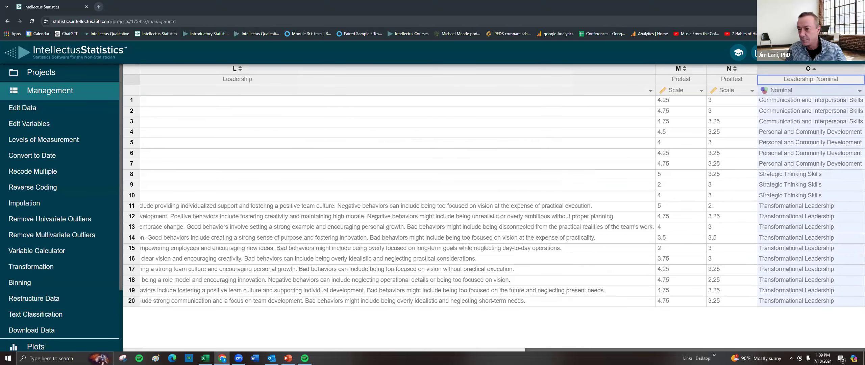
pyautogui.moveTo(532, 349); pyautogui.dragTo(572, 340)
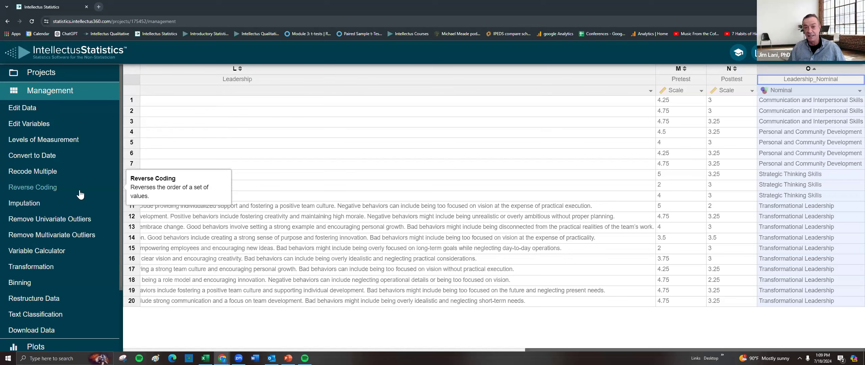
pyautogui.click(34, 108)
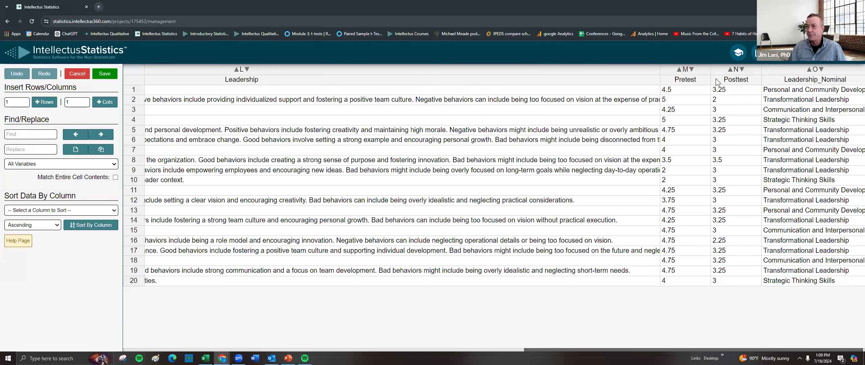
pyautogui.click(696, 80)
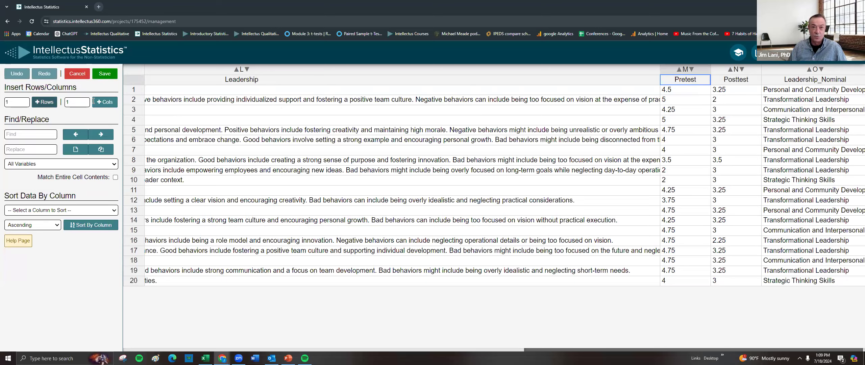
pyautogui.click(75, 75)
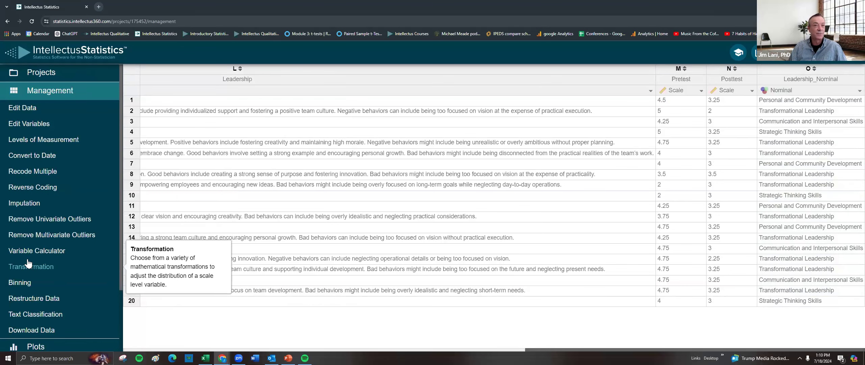
# Download the cleaned dataset and inspect its Pretest and Posttest columns in the spreadsheet.
pyautogui.click(30, 333)
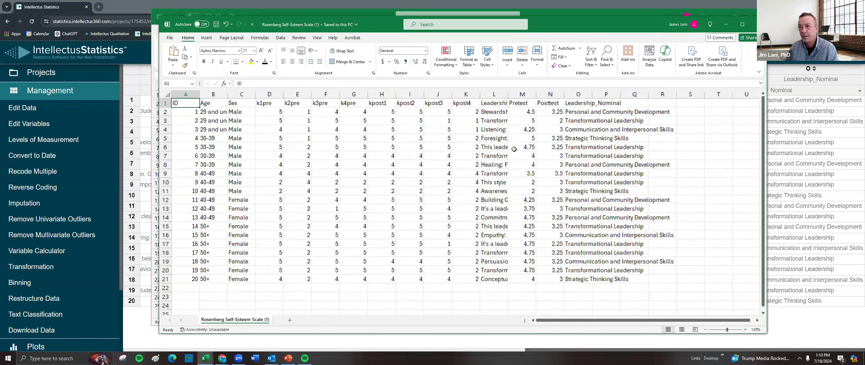
pyautogui.scroll(1, 630, 124)
pyautogui.moveTo(575, 97); pyautogui.dragTo(734, 90)
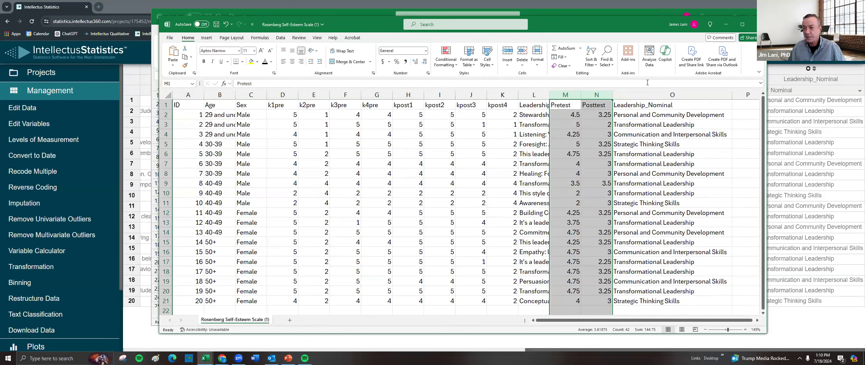
pyautogui.click(727, 26)
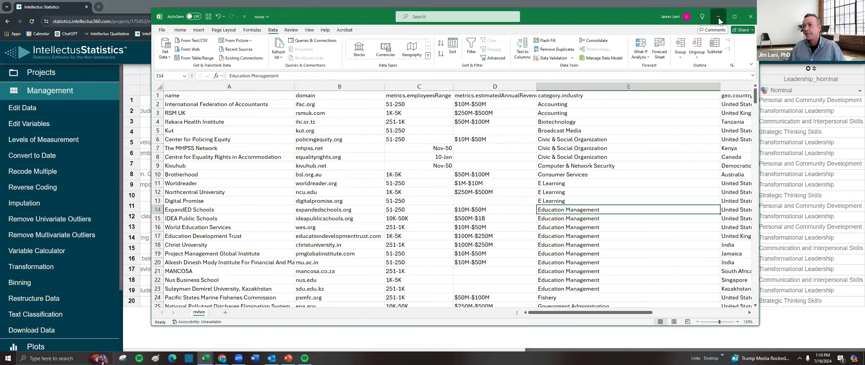
pyautogui.click(719, 17)
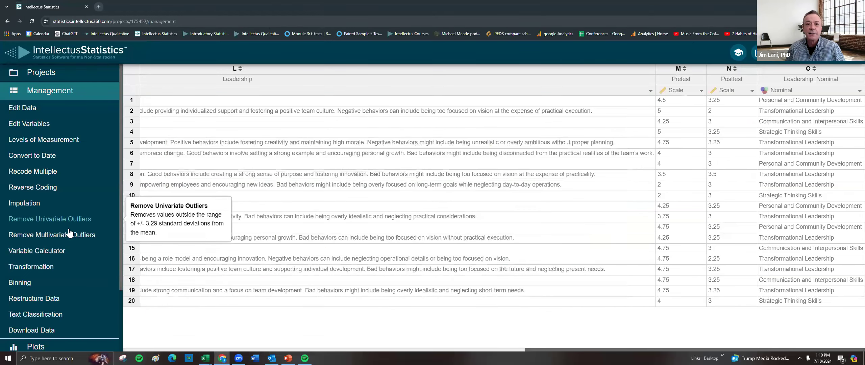
# Create a line profile plot of Pretest and Posttest grouped by Leadership_Nominal.
pyautogui.scroll(-2, 40, 285)
pyautogui.click(37, 271)
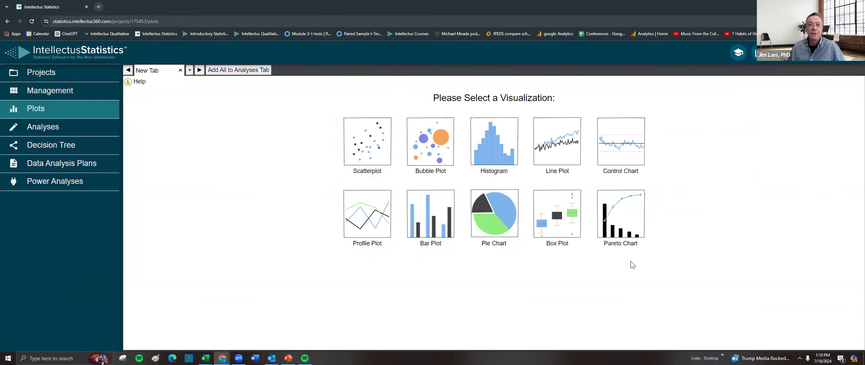
pyautogui.click(370, 221)
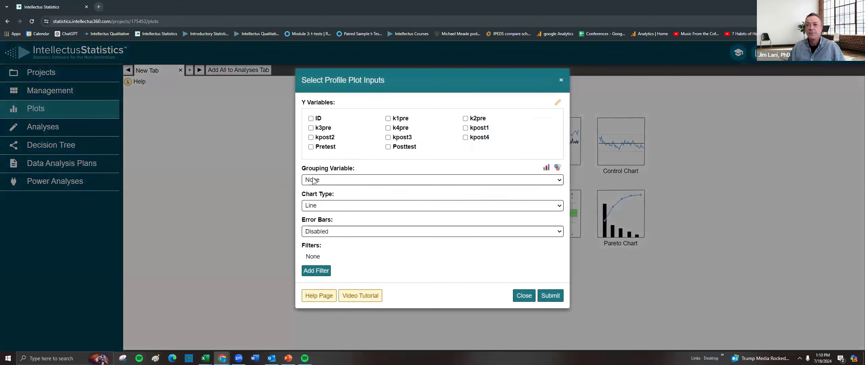
pyautogui.click(330, 148)
pyautogui.click(395, 151)
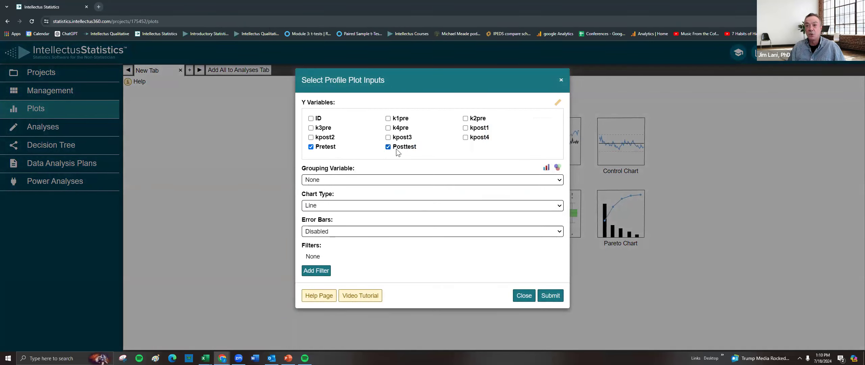
pyautogui.click(338, 182)
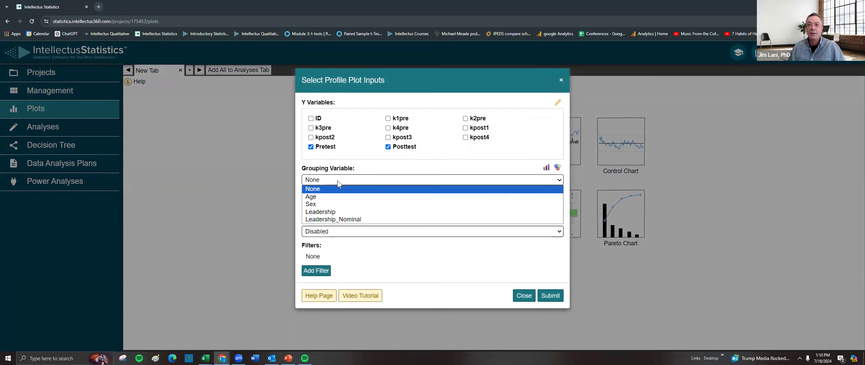
pyautogui.click(334, 219)
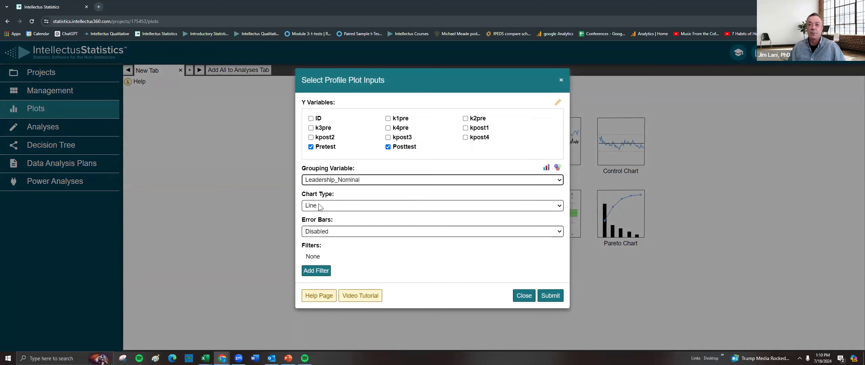
pyautogui.click(552, 300)
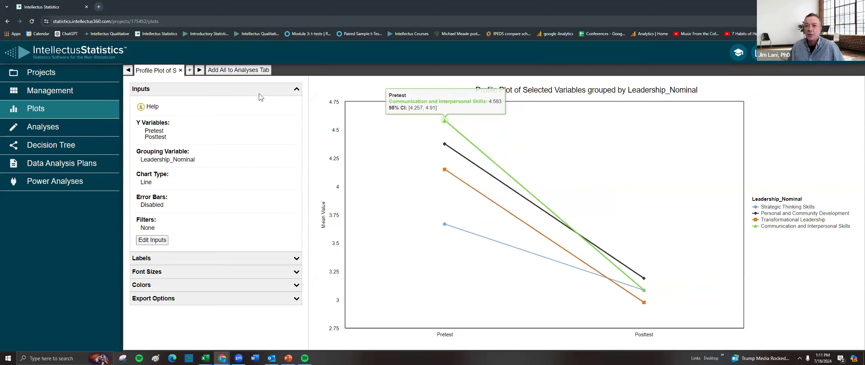
# In a new tab, create a scatterplot with Pretest as the X variable and Posttest as the Y variable.
pyautogui.click(190, 69)
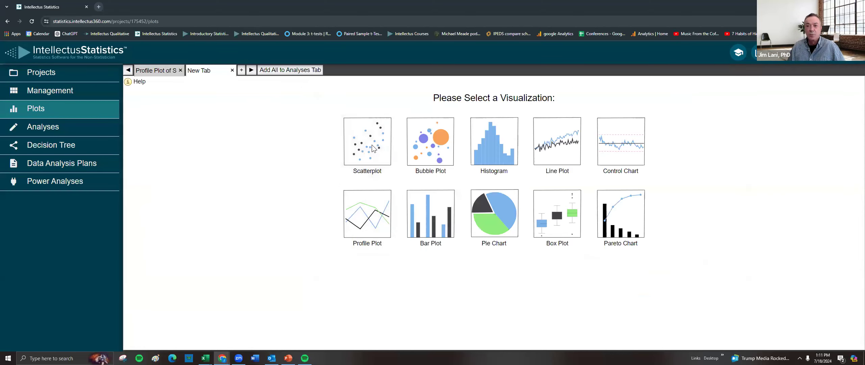
pyautogui.click(373, 148)
pyautogui.click(346, 116)
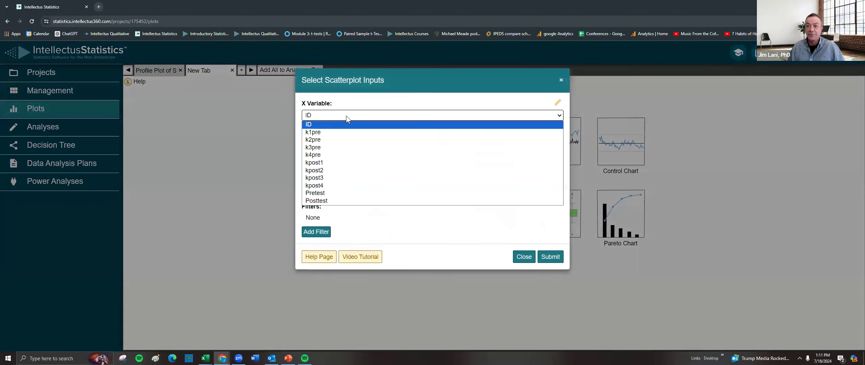
pyautogui.click(338, 192)
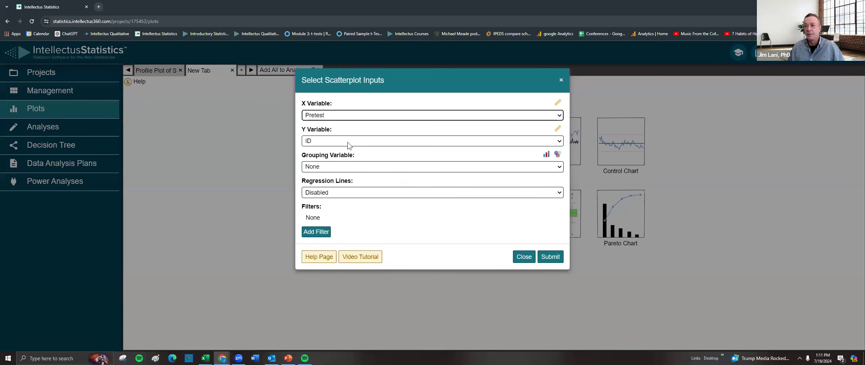
pyautogui.click(358, 140)
pyautogui.click(326, 227)
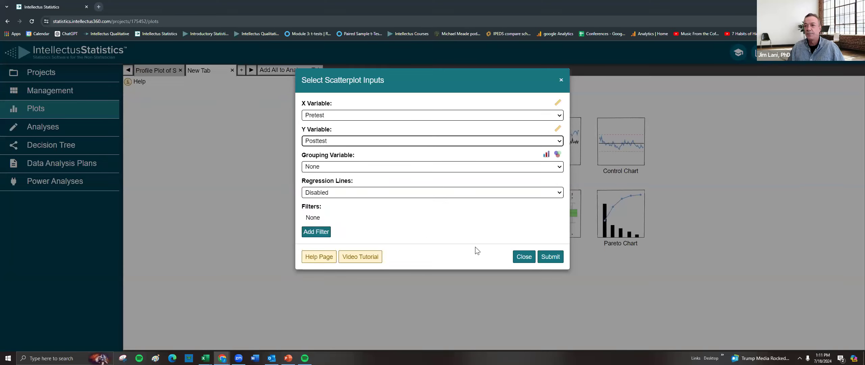
pyautogui.click(548, 261)
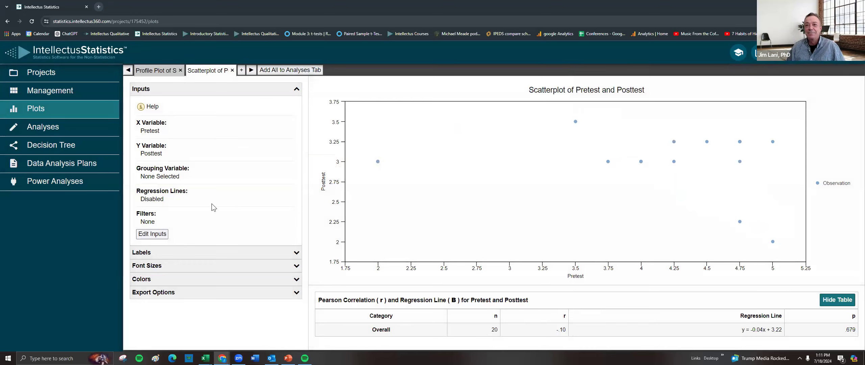
# Browse the analysis categories offered in the Analyses section, from Correlations through Advanced.
pyautogui.click(46, 132)
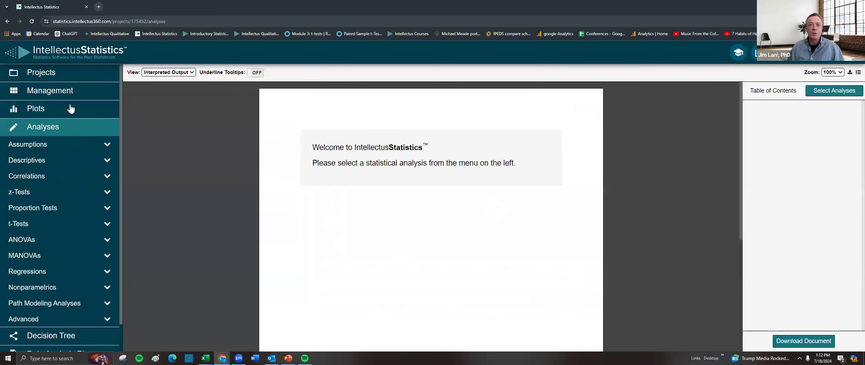
pyautogui.click(60, 159)
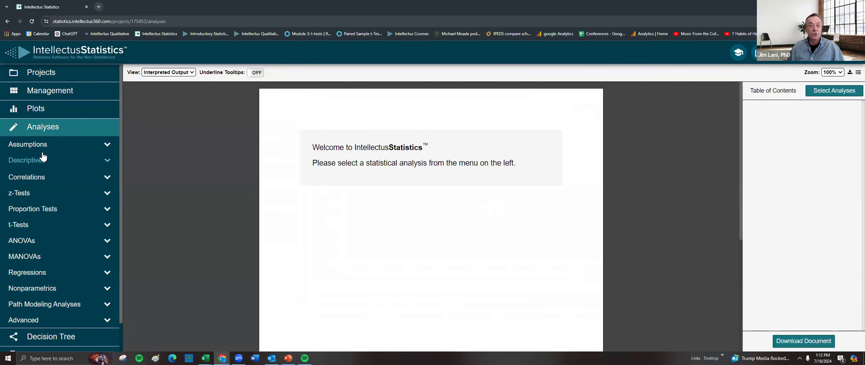
pyautogui.scroll(-1, 59, 155)
pyautogui.click(38, 151)
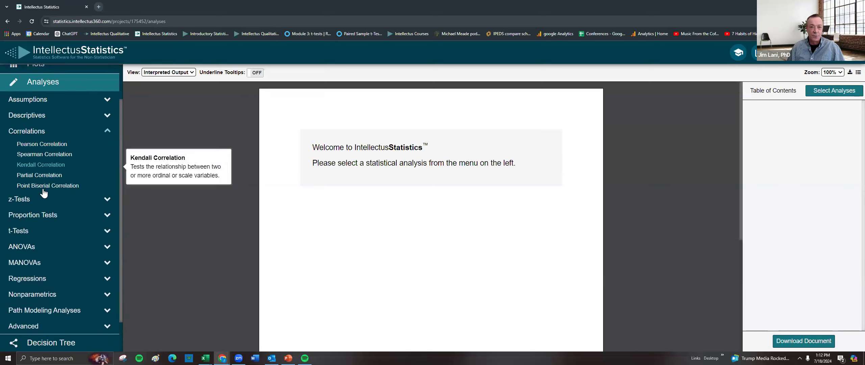
pyautogui.click(17, 230)
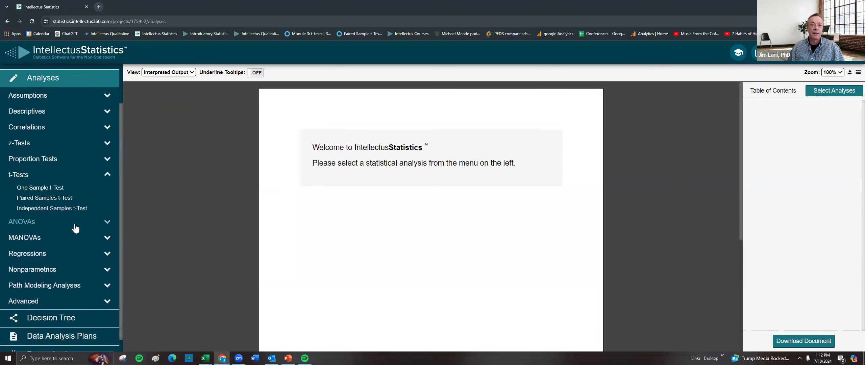
pyautogui.click(33, 210)
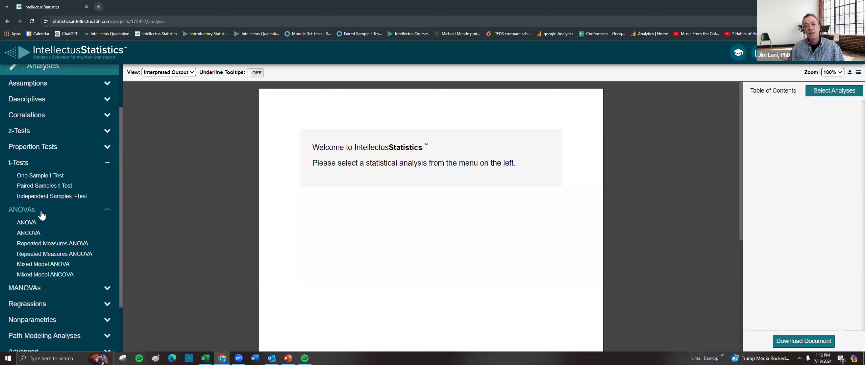
pyautogui.click(42, 264)
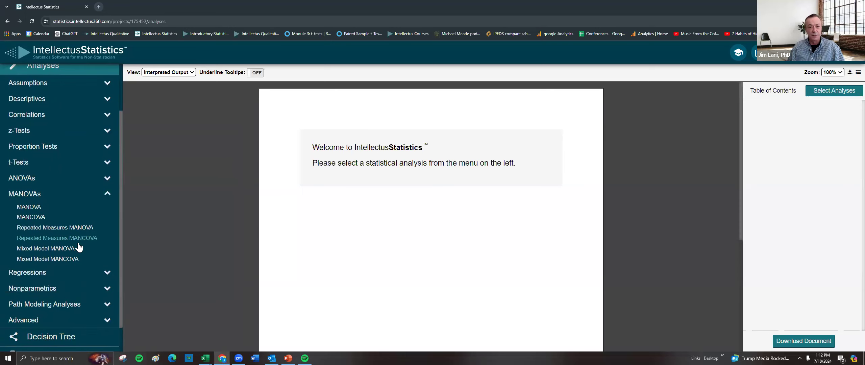
pyautogui.click(40, 244)
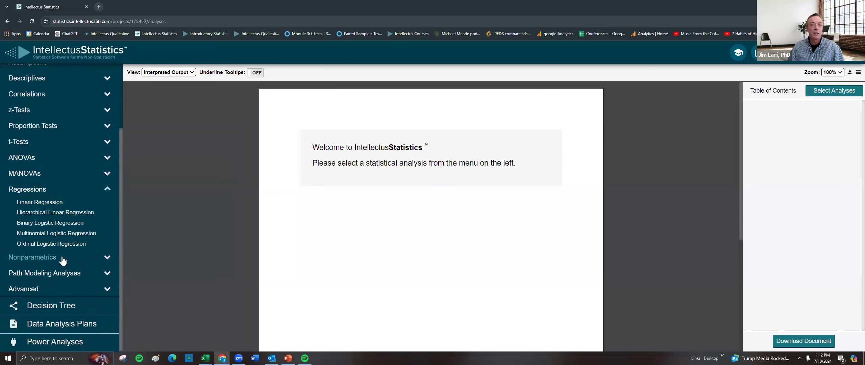
pyautogui.click(42, 258)
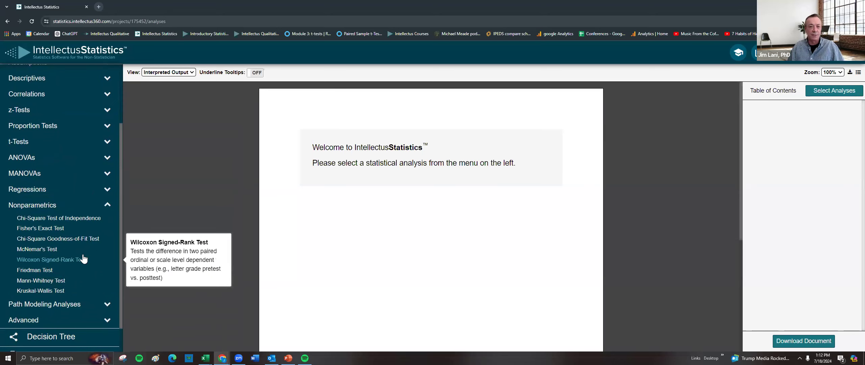
pyautogui.scroll(-1, 61, 277)
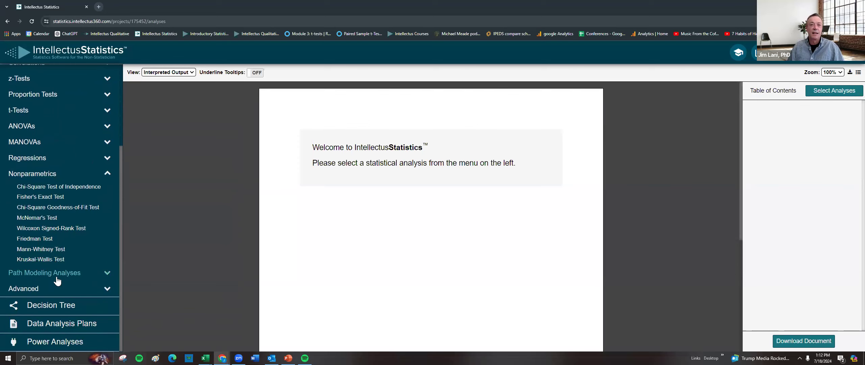
pyautogui.click(57, 277)
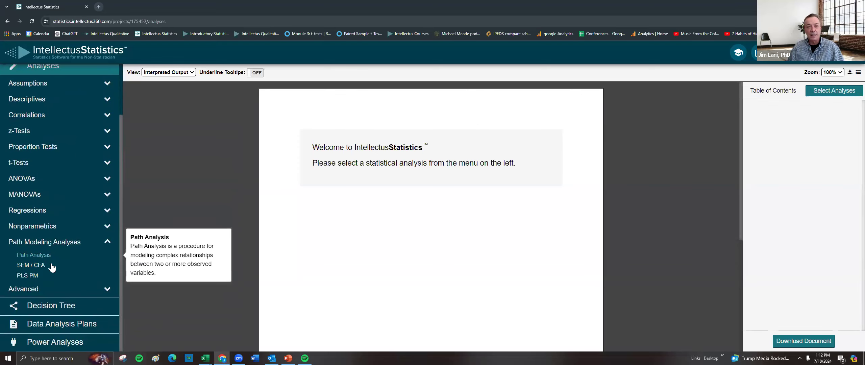
pyautogui.click(51, 288)
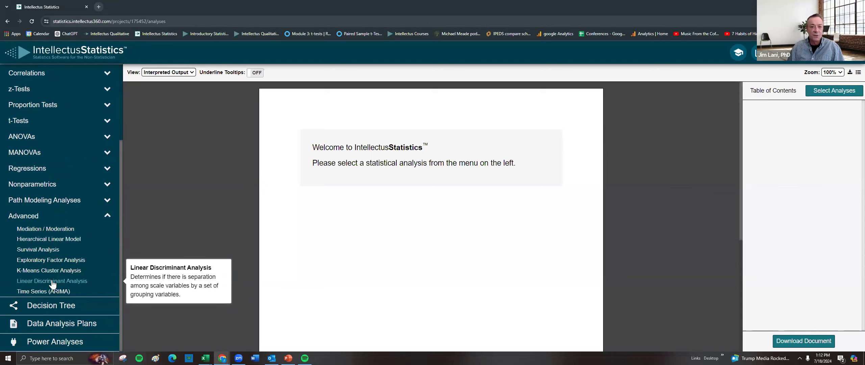
pyautogui.scroll(3, 63, 240)
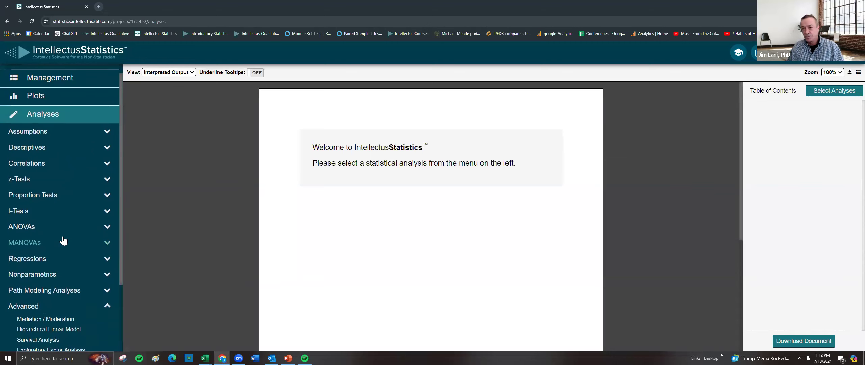
pyautogui.scroll(1, 62, 237)
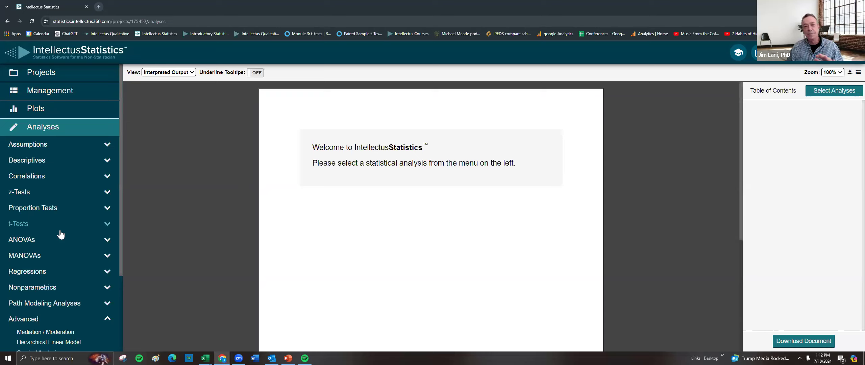
# Run Descriptive Statistics on Age, Sex, Pretest, Posttest and Leadership_Nominal.
pyautogui.click(34, 161)
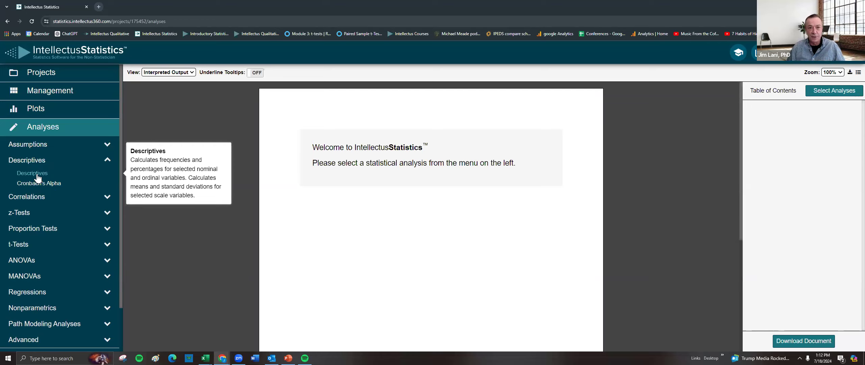
pyautogui.click(33, 174)
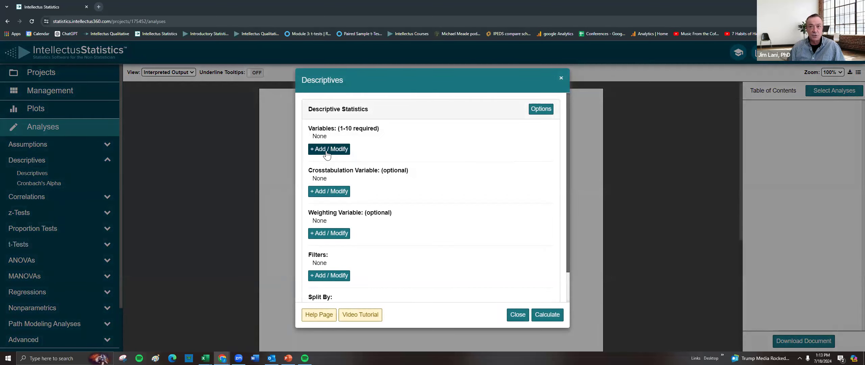
pyautogui.click(327, 150)
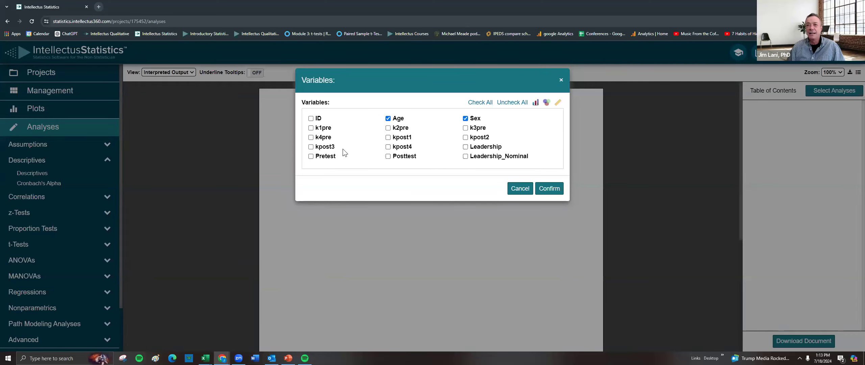
pyautogui.click(311, 156)
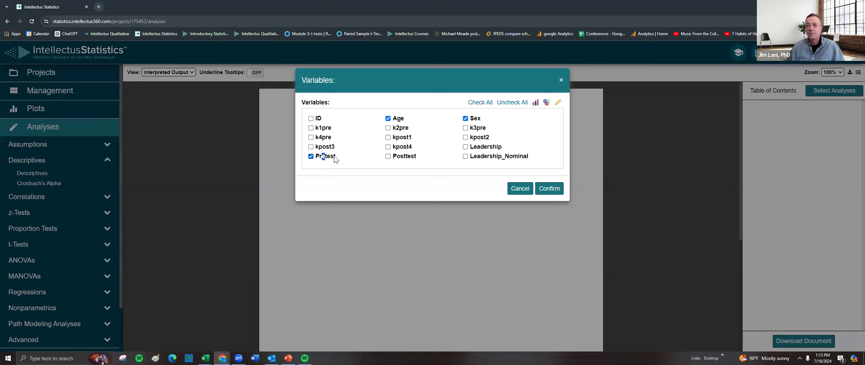
pyautogui.click(389, 157)
pyautogui.click(483, 158)
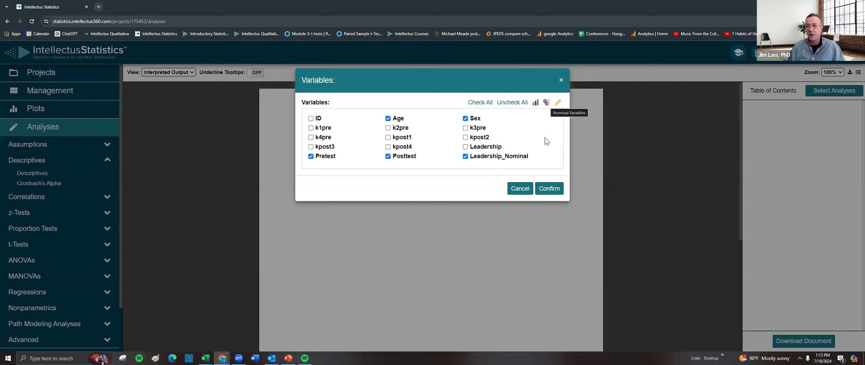
pyautogui.click(546, 190)
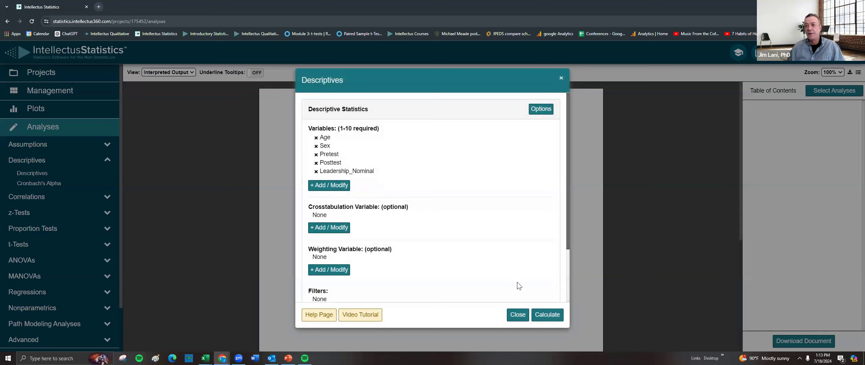
pyautogui.click(543, 311)
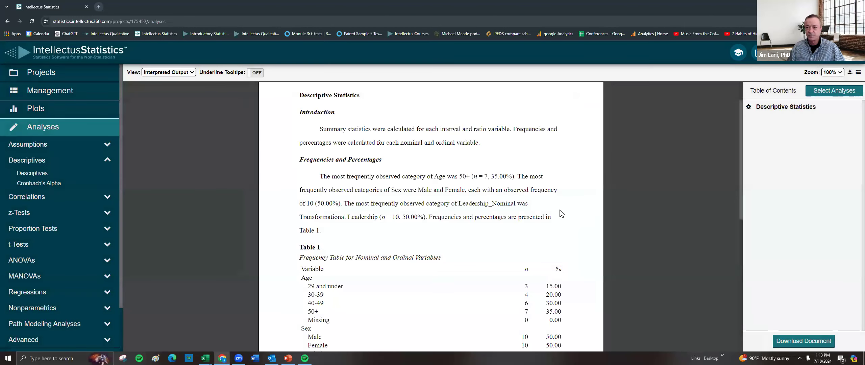
# Read through the descriptive output's frequency table and summary statistics for Pretest and Posttest.
pyautogui.scroll(-3, 559, 210)
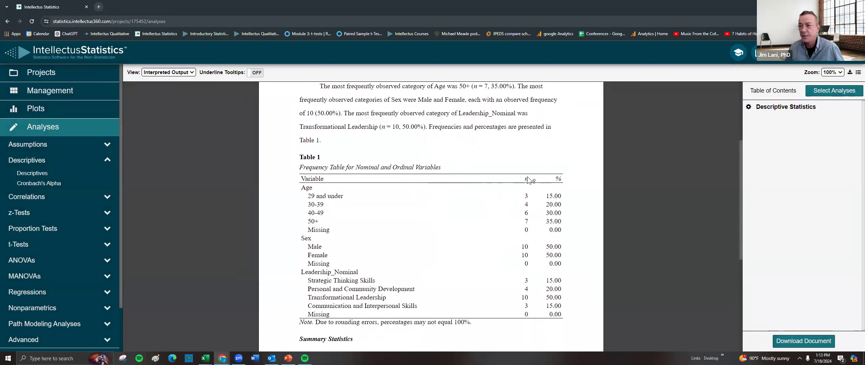
pyautogui.moveTo(563, 179)
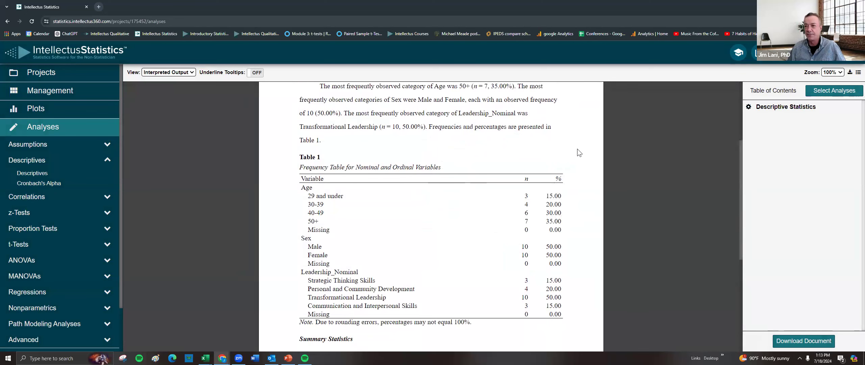
pyautogui.scroll(1, 519, 183)
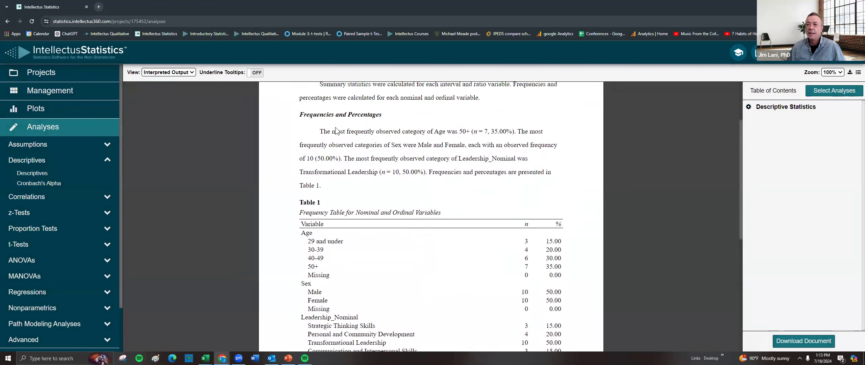
pyautogui.moveTo(320, 131); pyautogui.dragTo(517, 129)
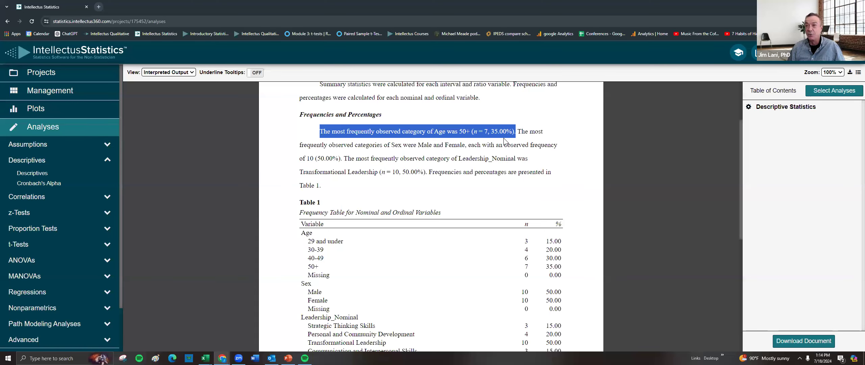
pyautogui.scroll(-3, 519, 150)
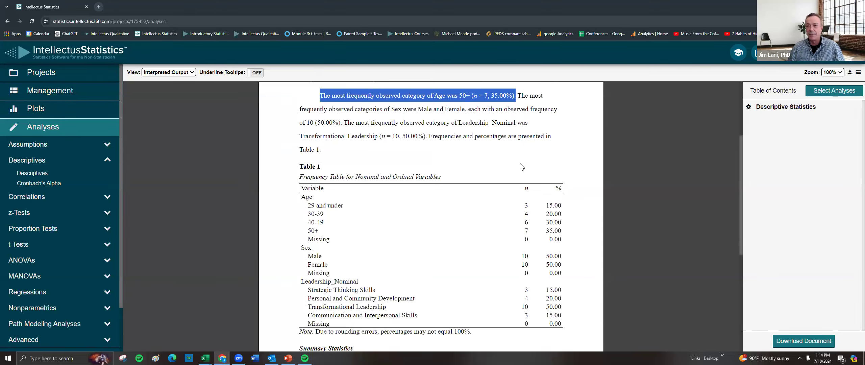
pyautogui.scroll(5, 523, 158)
pyautogui.scroll(-10, 505, 145)
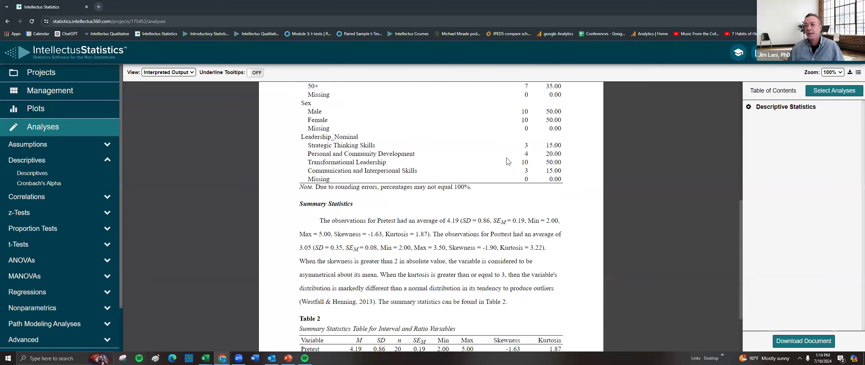
pyautogui.scroll(-1, 512, 164)
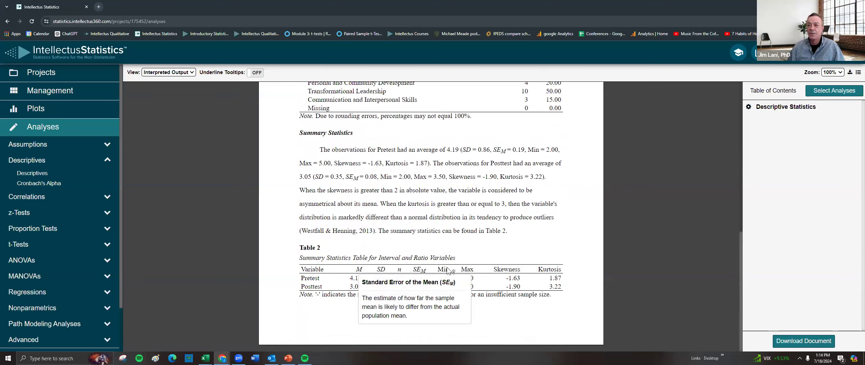
pyautogui.moveTo(441, 272)
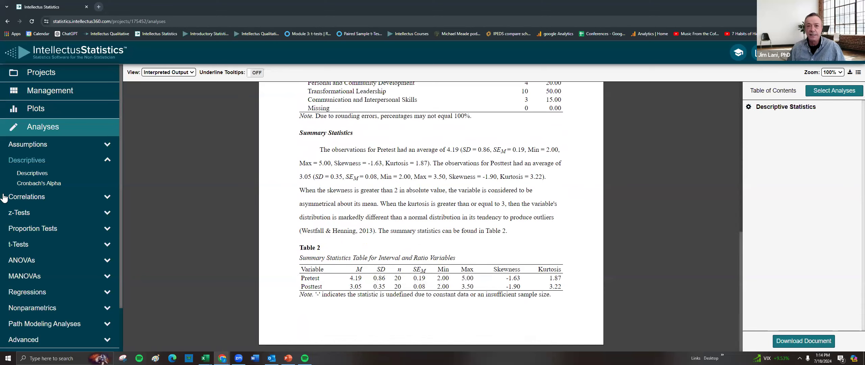
# Set up a Paired Samples t-Test with Pretest as Variable 1 and Posttest as Variable 2.
pyautogui.click(32, 244)
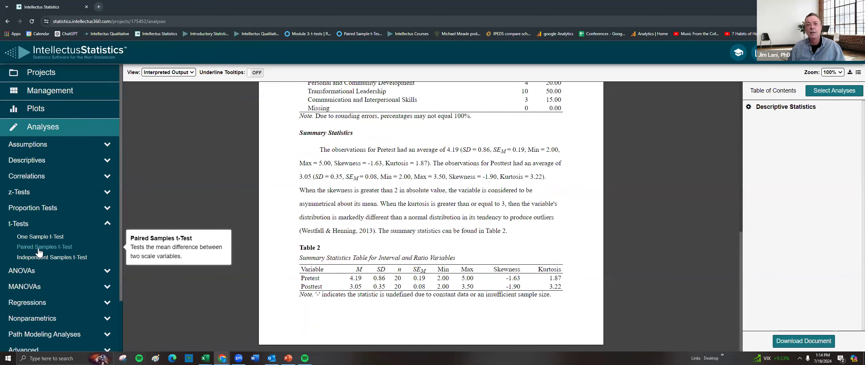
pyautogui.click(39, 249)
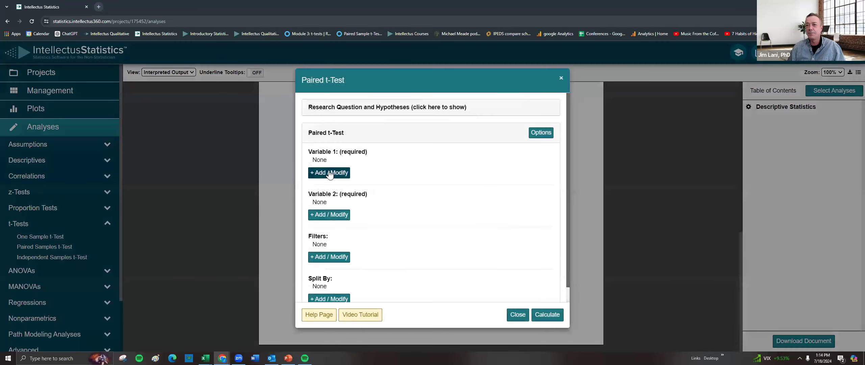
pyautogui.click(327, 178)
pyautogui.click(337, 117)
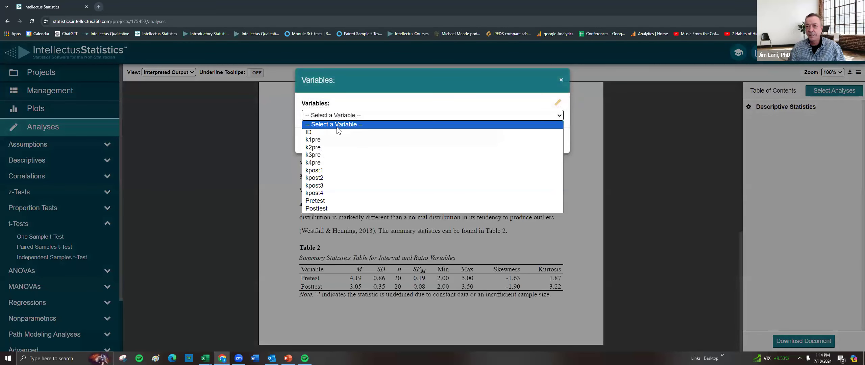
pyautogui.click(331, 201)
pyautogui.click(547, 141)
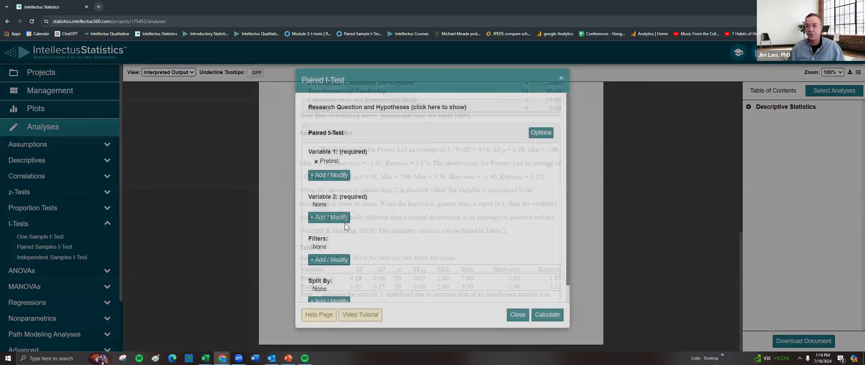
pyautogui.click(334, 220)
pyautogui.click(349, 116)
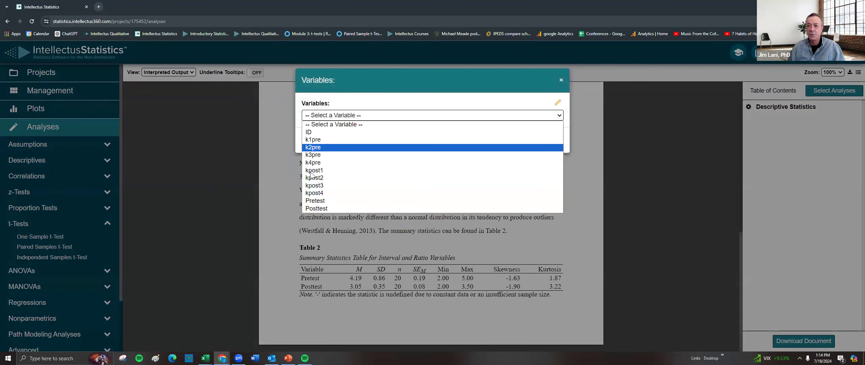
pyautogui.click(549, 141)
pyautogui.moveTo(398, 81)
pyautogui.mouseDown()
pyautogui.moveTo(378, 81)
pyautogui.moveTo(401, 76)
pyautogui.mouseUp()
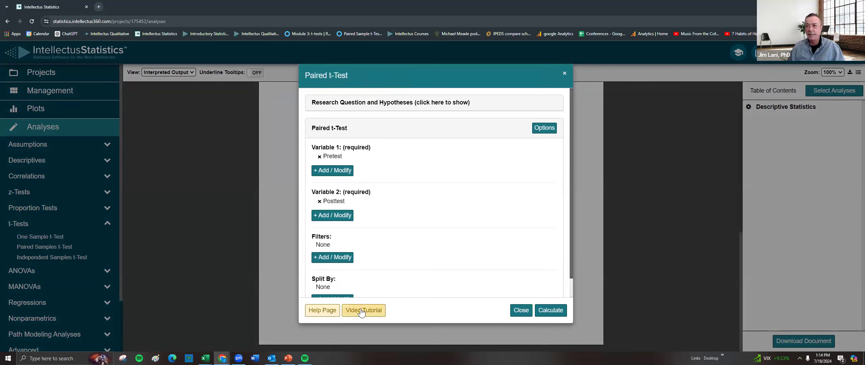
# Save the t-test's analysis options with a Two-Tailed test and calculate the paired t-test.
pyautogui.click(547, 128)
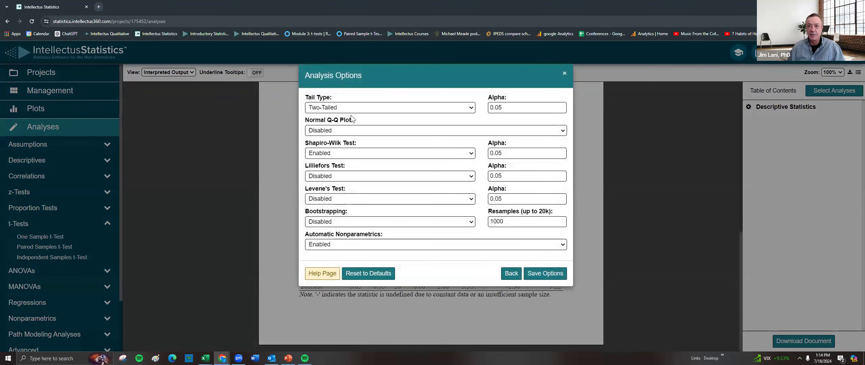
pyautogui.click(347, 108)
pyautogui.click(346, 108)
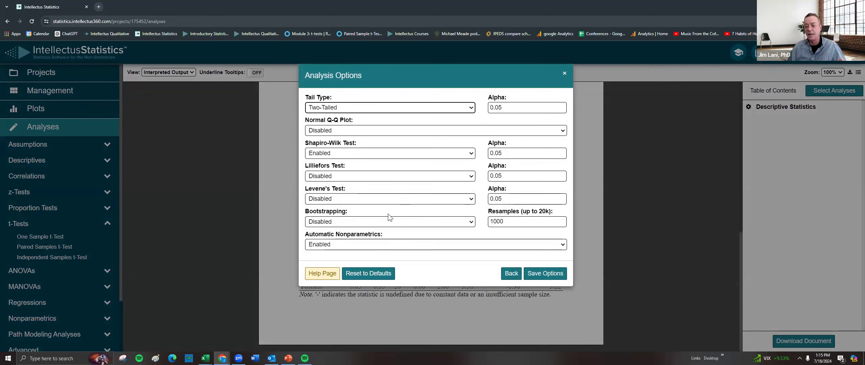
pyautogui.click(538, 275)
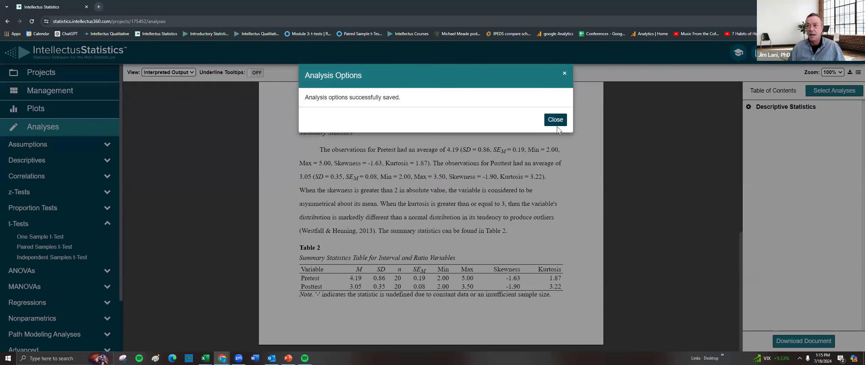
pyautogui.click(555, 119)
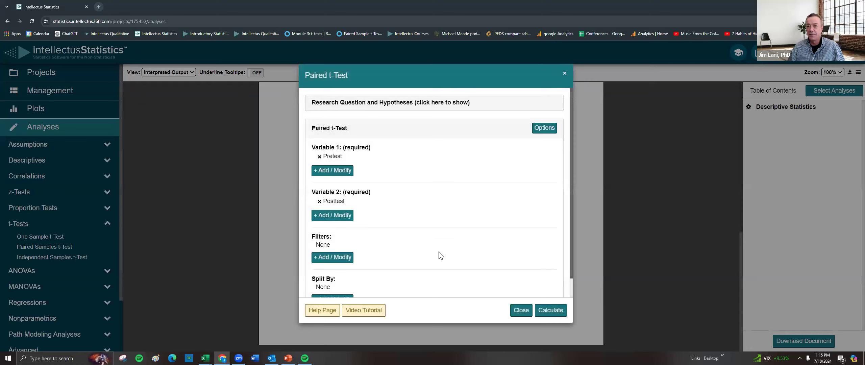
pyautogui.click(552, 311)
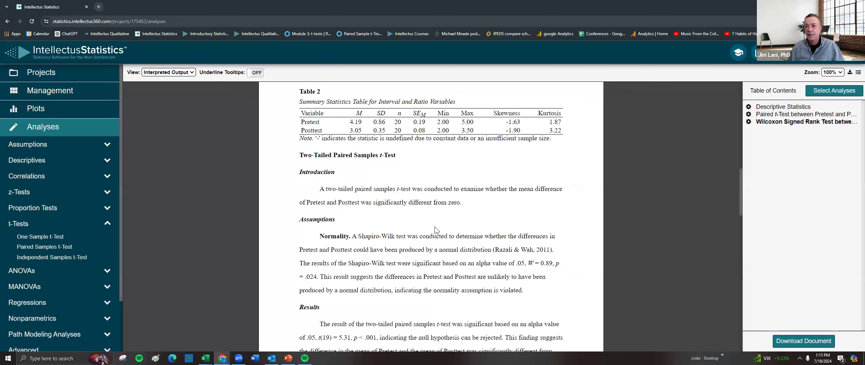
# Read the paired t-test output's normality assumption and results sections.
pyautogui.scroll(-1, 435, 226)
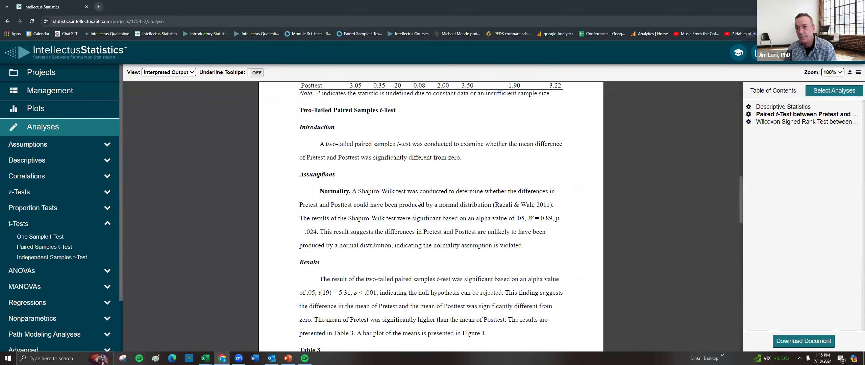
pyautogui.hotkey('ctrl', '+')
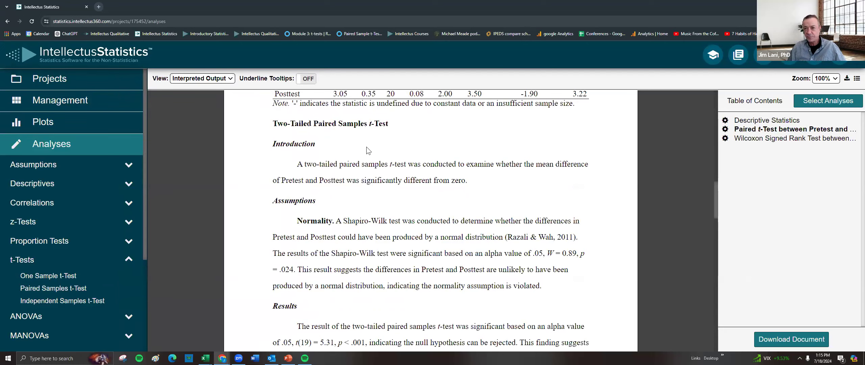
pyautogui.scroll(-1, 370, 157)
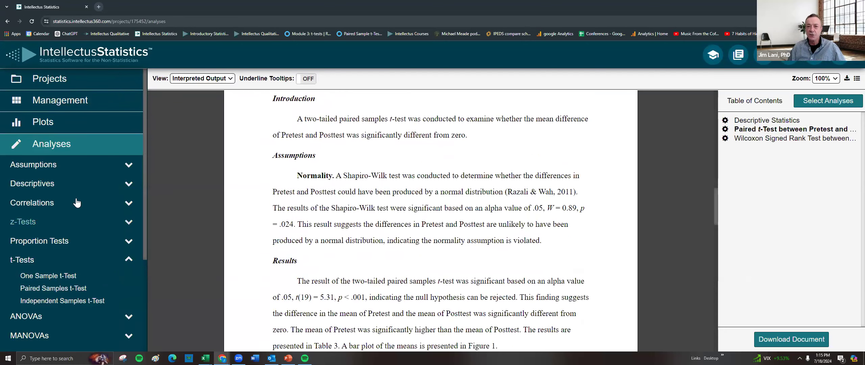
pyautogui.scroll(-2, 51, 237)
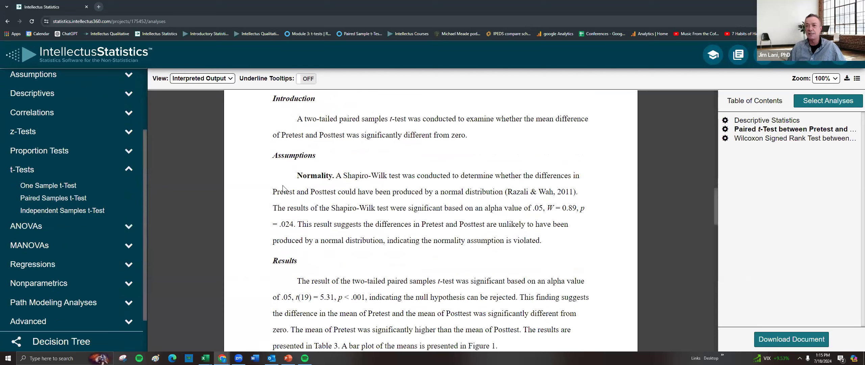
pyautogui.doubleClick(321, 176)
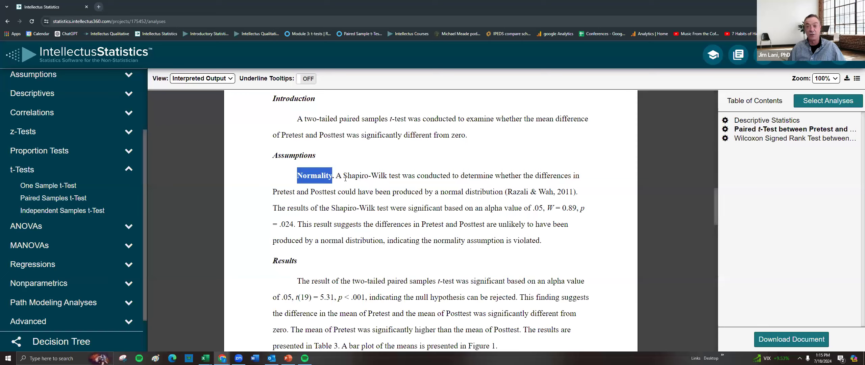
pyautogui.moveTo(343, 173); pyautogui.dragTo(390, 172)
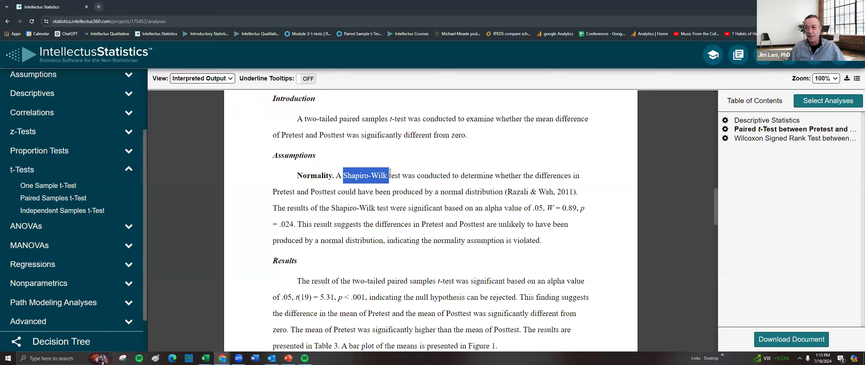
pyautogui.moveTo(534, 207); pyautogui.dragTo(579, 204)
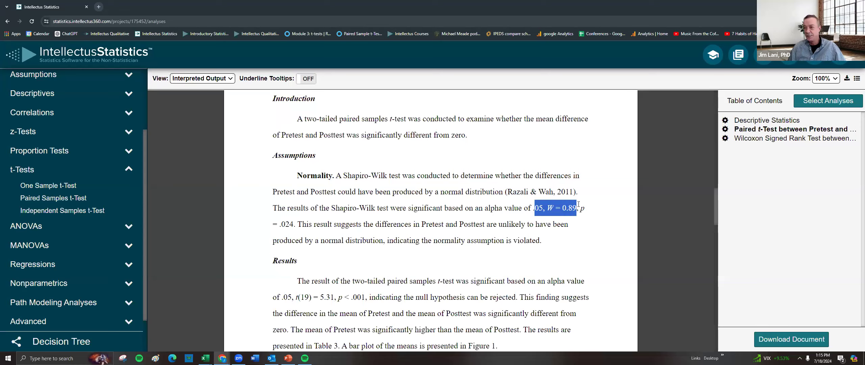
pyautogui.doubleClick(507, 238)
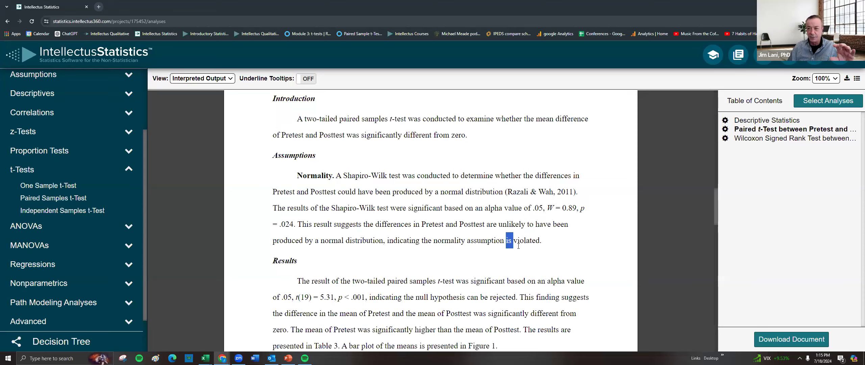
pyautogui.scroll(-4, 549, 247)
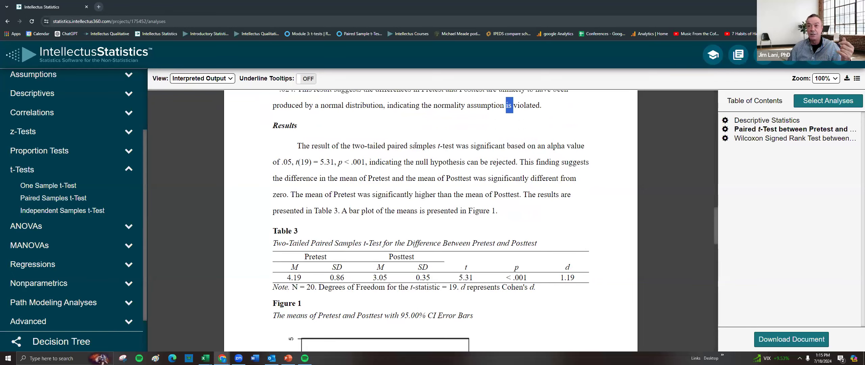
# Review the paired t-test Results paragraph, Table 3 and the bar plot of Pretest and Posttest means.
pyautogui.doubleClick(463, 146)
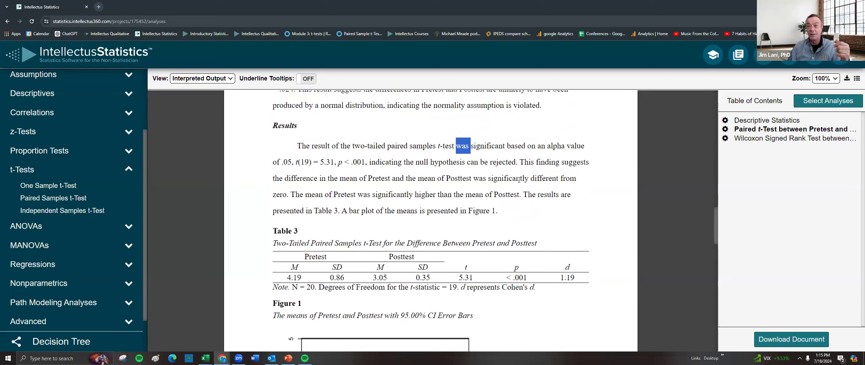
pyautogui.doubleClick(485, 145)
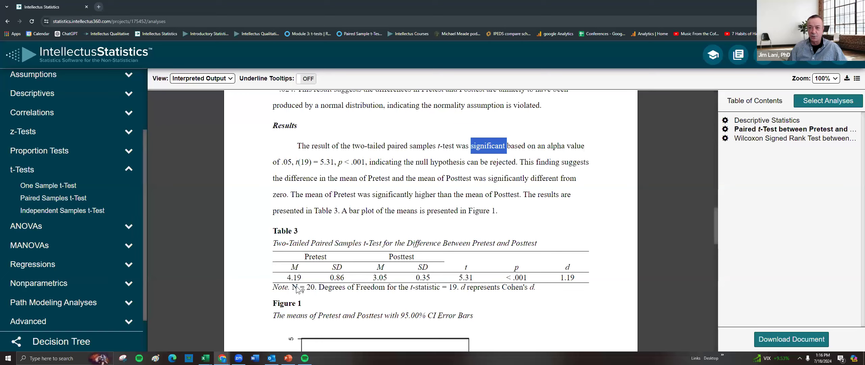
pyautogui.moveTo(295, 194); pyautogui.dragTo(520, 194)
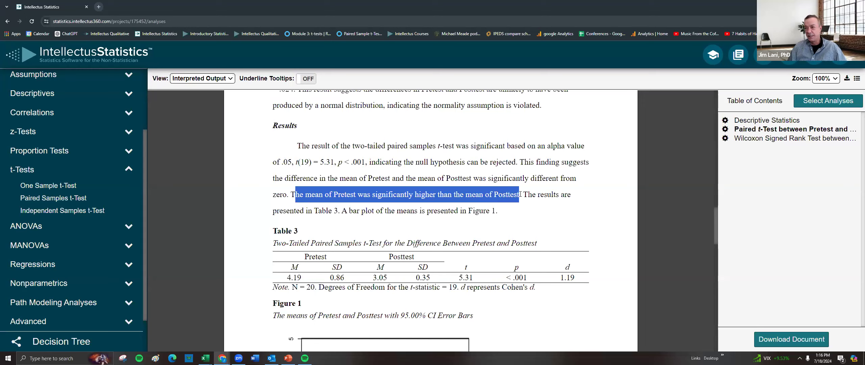
pyautogui.scroll(-1, 487, 187)
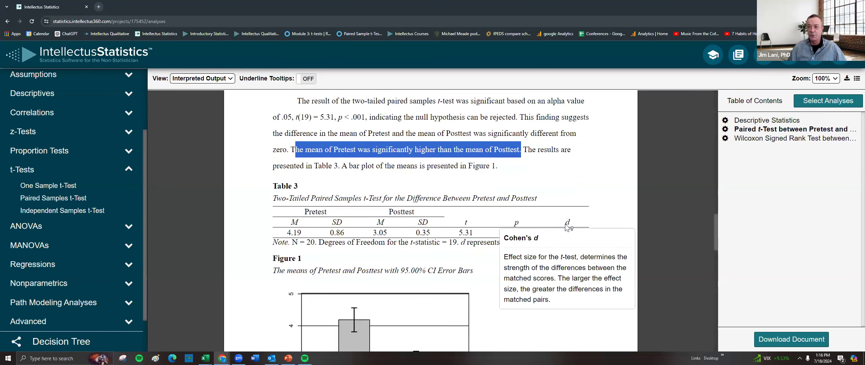
pyautogui.scroll(-3, 502, 235)
pyautogui.moveTo(431, 238)
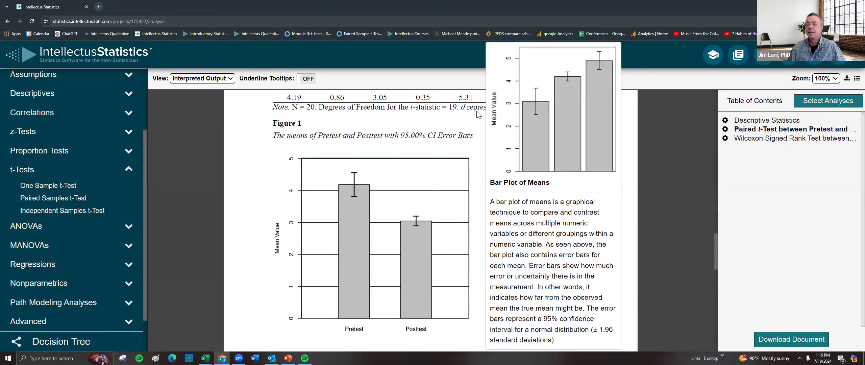
pyautogui.scroll(-5, 531, 254)
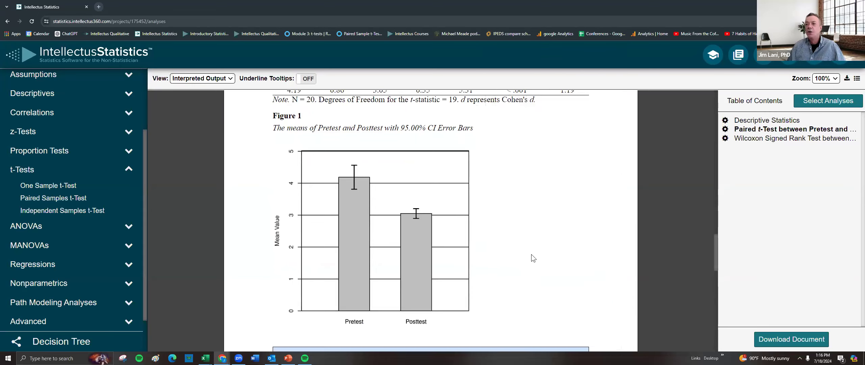
# Read the supplemental Wilcoxon signed rank test results and its boxplot of ranked Pretest and Posttest values.
pyautogui.scroll(-4, 526, 250)
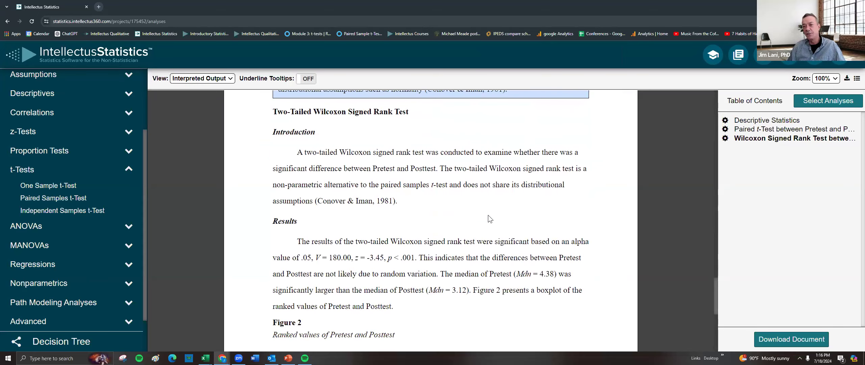
pyautogui.scroll(-1, 462, 203)
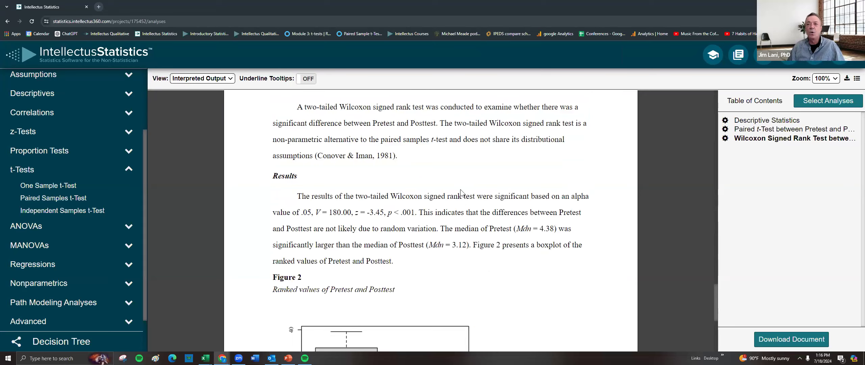
pyautogui.scroll(-1, 461, 190)
pyautogui.moveTo(460, 188)
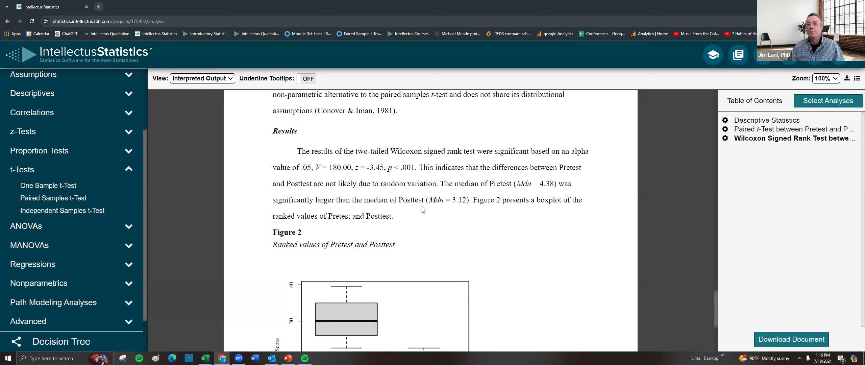
pyautogui.doubleClick(501, 152)
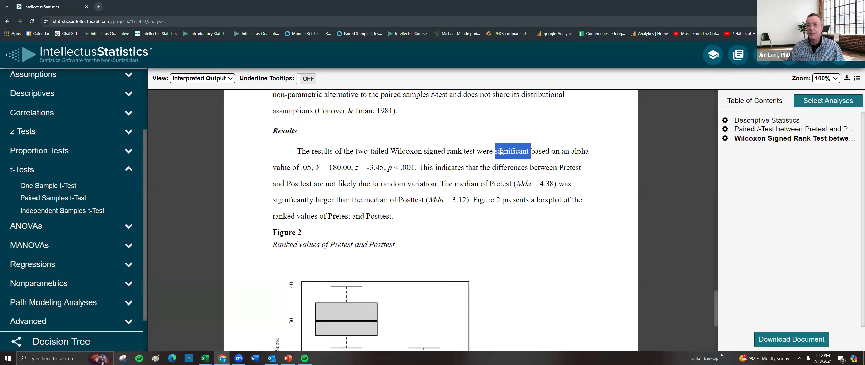
pyautogui.scroll(-1, 433, 193)
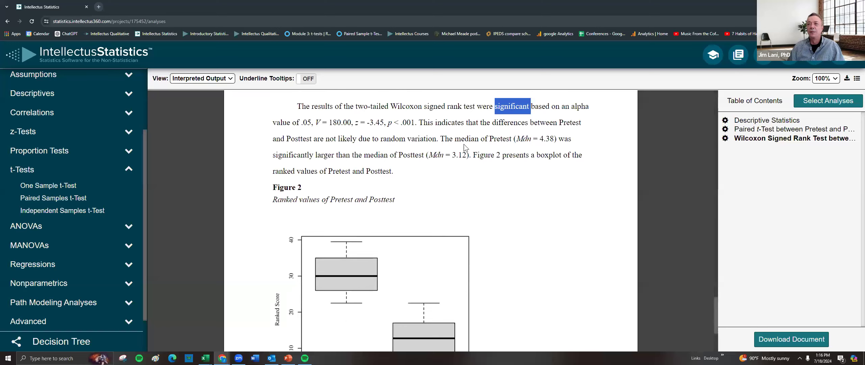
pyautogui.moveTo(441, 140); pyautogui.dragTo(471, 156)
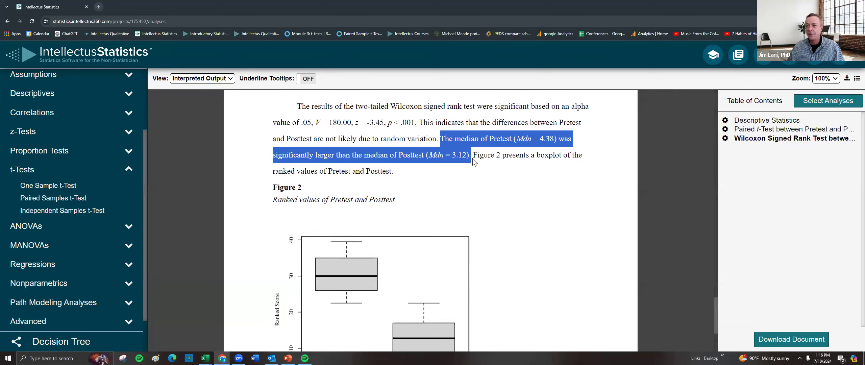
pyautogui.scroll(-2, 480, 176)
pyautogui.moveTo(437, 213)
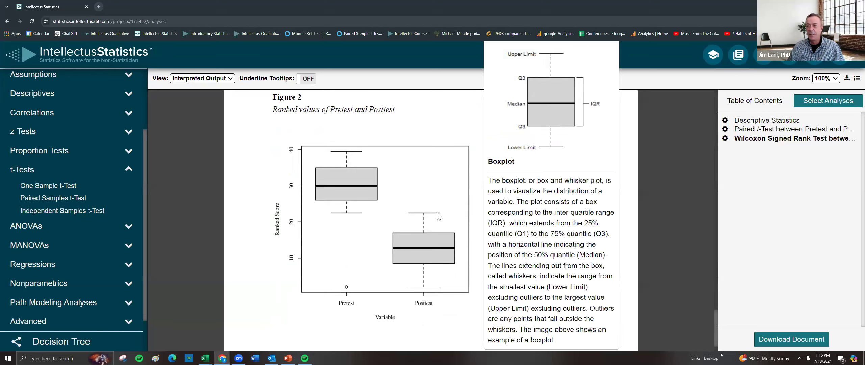
# Go back to the paired t-test section and reread the Shapiro-Wilk normality assumption and the means bar plot.
pyautogui.scroll(6, 431, 135)
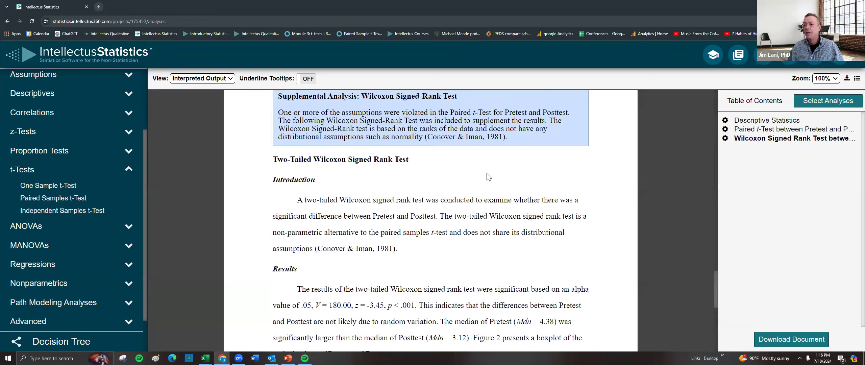
pyautogui.scroll(3, 486, 173)
pyautogui.scroll(8, 457, 179)
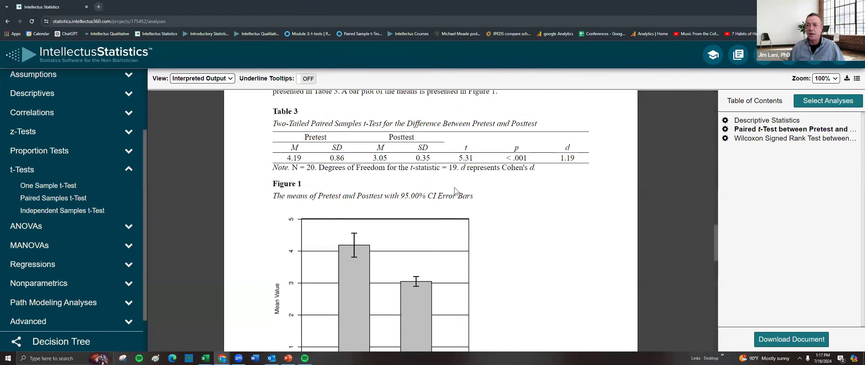
pyautogui.scroll(4, 452, 192)
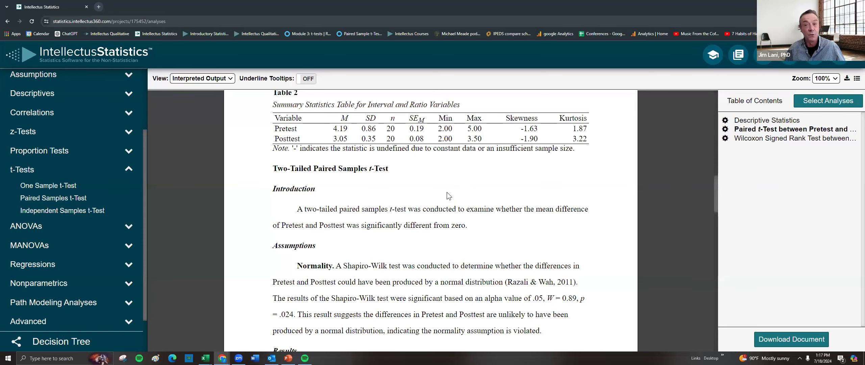
pyautogui.scroll(-1, 480, 208)
pyautogui.scroll(-2, 482, 211)
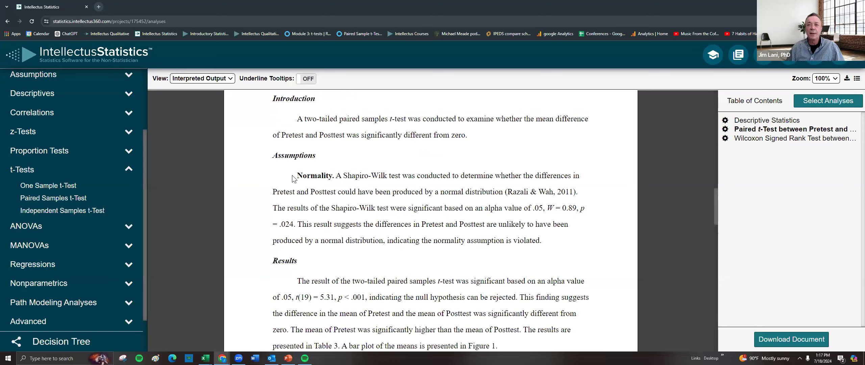
pyautogui.moveTo(297, 175); pyautogui.dragTo(588, 175)
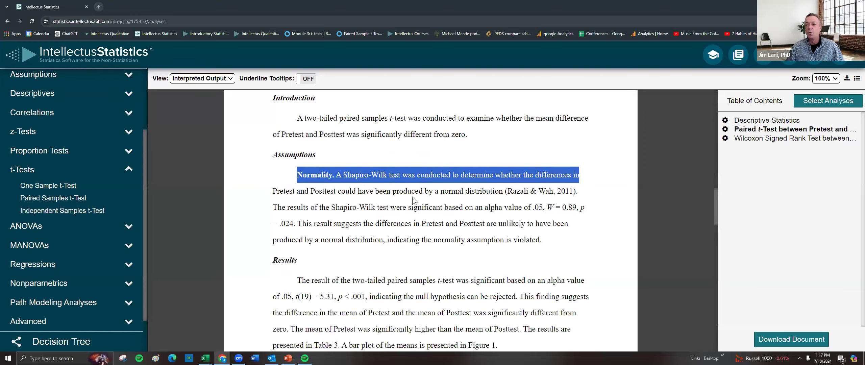
pyautogui.scroll(-5, 412, 196)
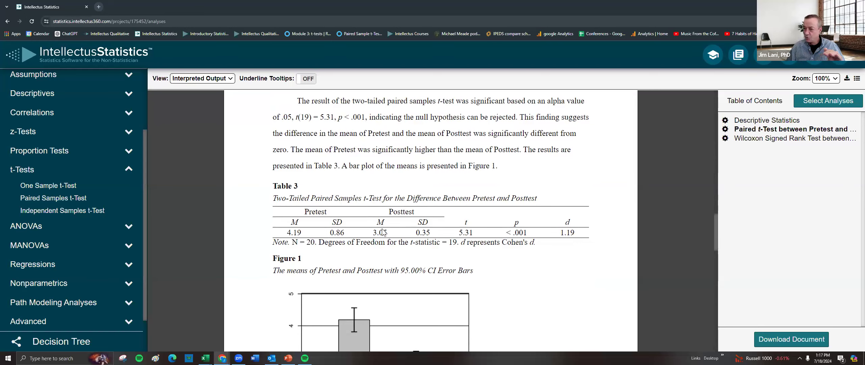
pyautogui.scroll(-4, 398, 237)
pyautogui.moveTo(406, 232)
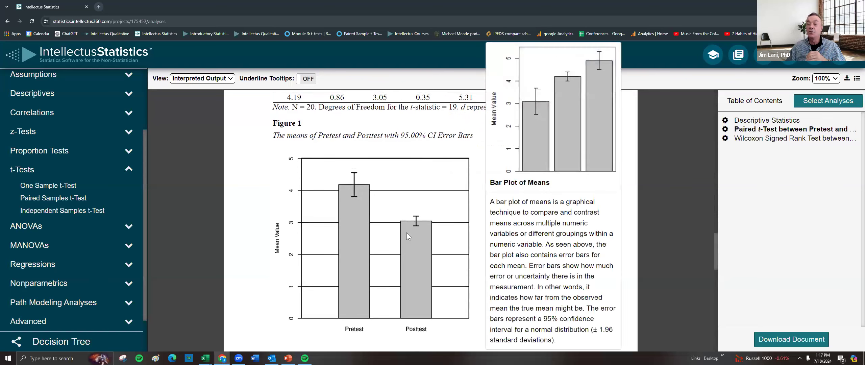
pyautogui.scroll(10, 402, 223)
pyautogui.scroll(-3, 439, 263)
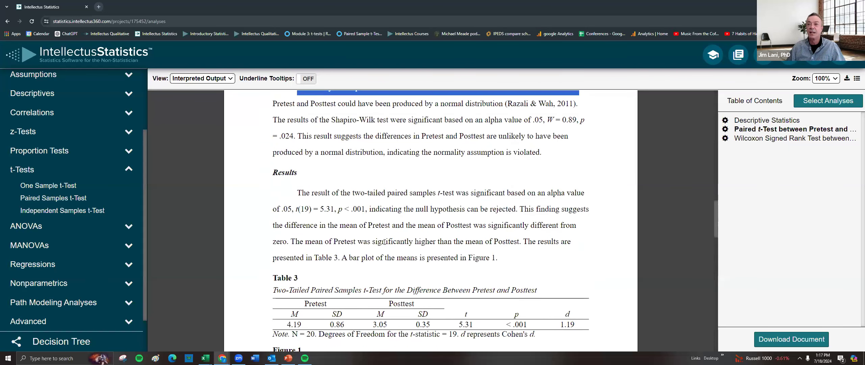
# Reread the normality violation statement and the significance sentence in the paired t-test Results.
pyautogui.doubleClick(511, 151)
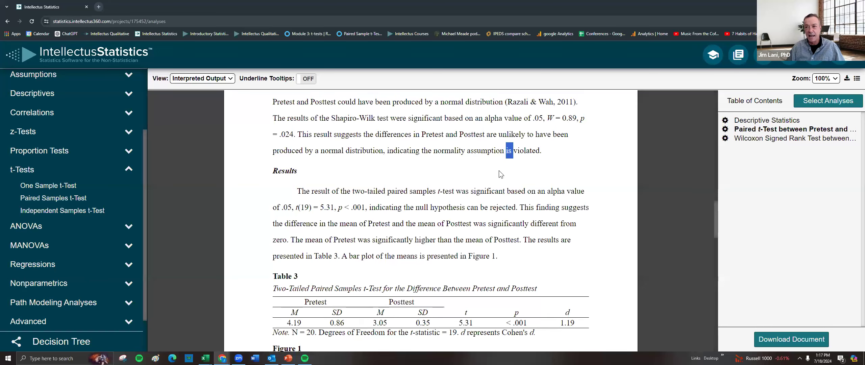
pyautogui.scroll(3, 497, 170)
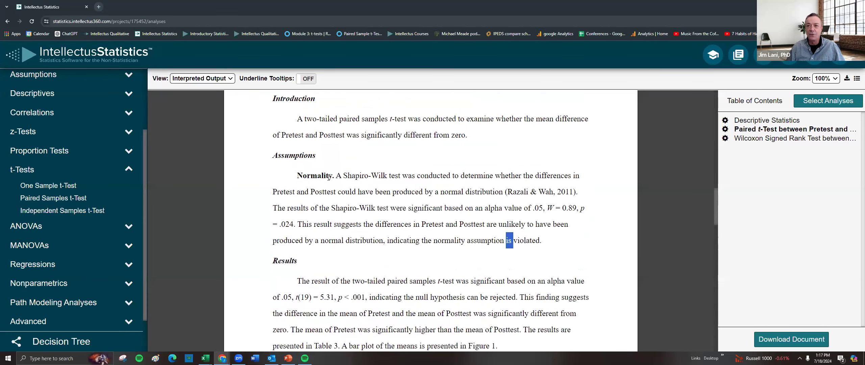
pyautogui.moveTo(270, 157); pyautogui.dragTo(547, 165)
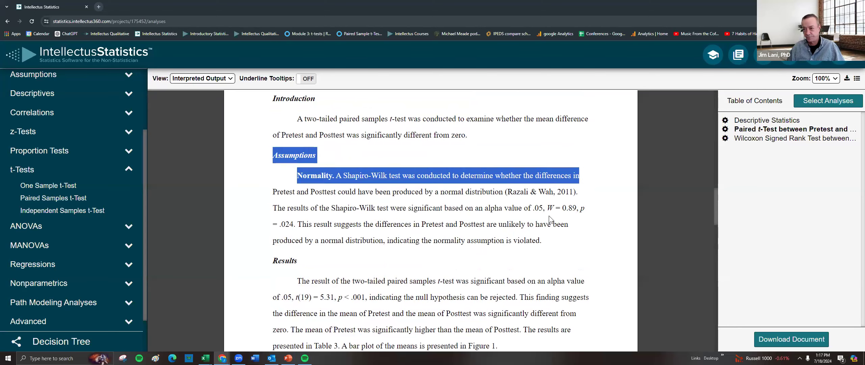
pyautogui.scroll(-2, 410, 220)
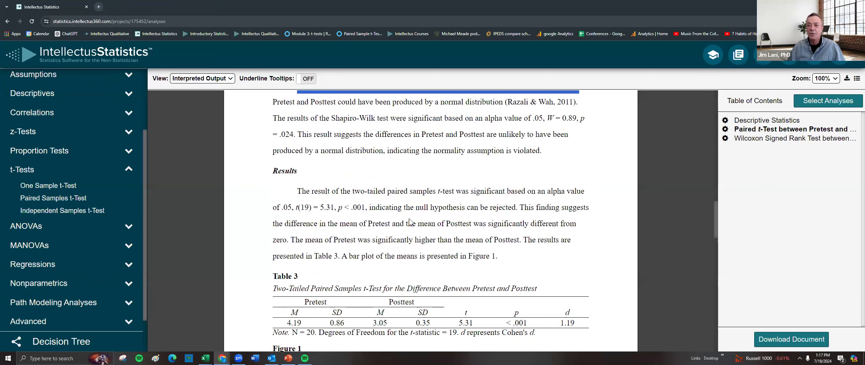
pyautogui.moveTo(298, 191); pyautogui.dragTo(420, 208)
pyautogui.moveTo(314, 204)
pyautogui.mouseDown()
pyautogui.moveTo(279, 205)
pyautogui.moveTo(299, 204)
pyautogui.mouseUp()
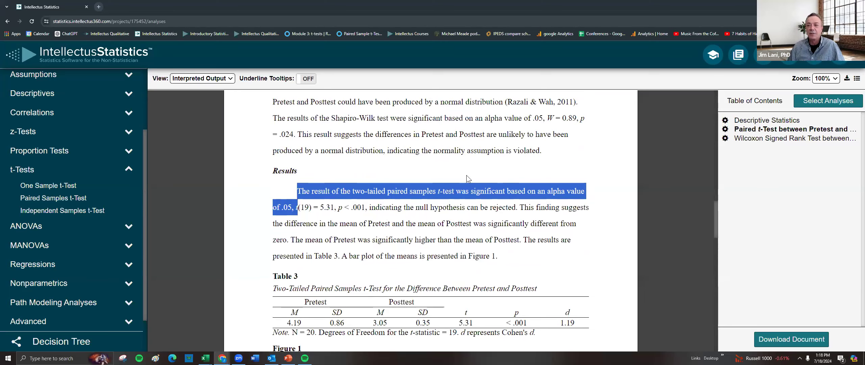
pyautogui.scroll(1, 487, 184)
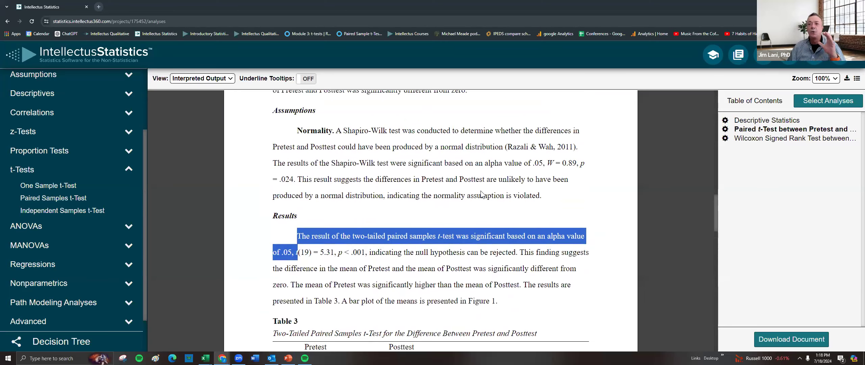
pyautogui.scroll(1, 482, 189)
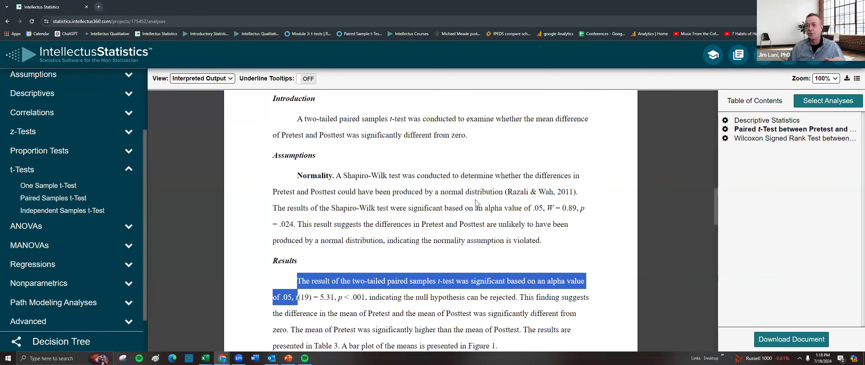
pyautogui.click(501, 179)
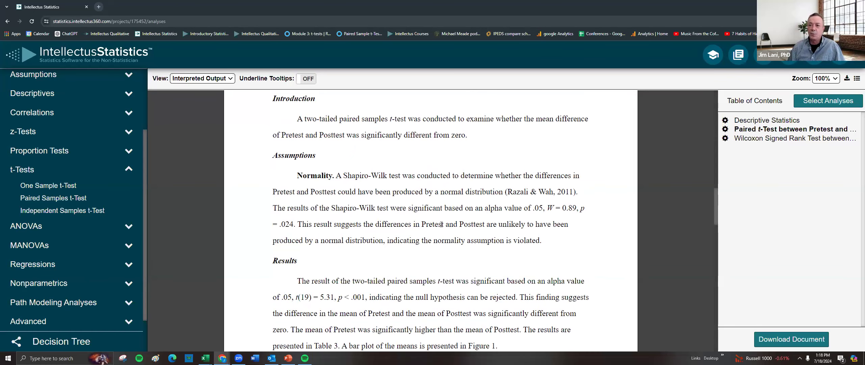
# Review the Shapiro-Wilk test description, the null hypothesis decision and the Pretest–Posttest mean comparison in the t-test output.
pyautogui.scroll(-1, 440, 224)
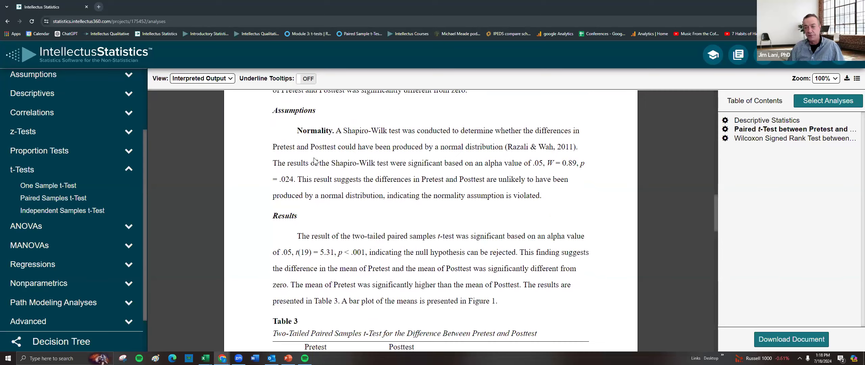
pyautogui.doubleClick(309, 130)
pyautogui.moveTo(343, 132); pyautogui.dragTo(397, 130)
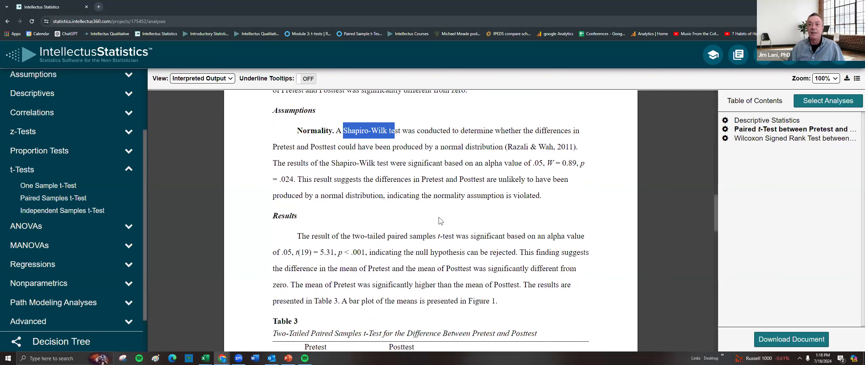
pyautogui.moveTo(397, 235); pyautogui.dragTo(519, 252)
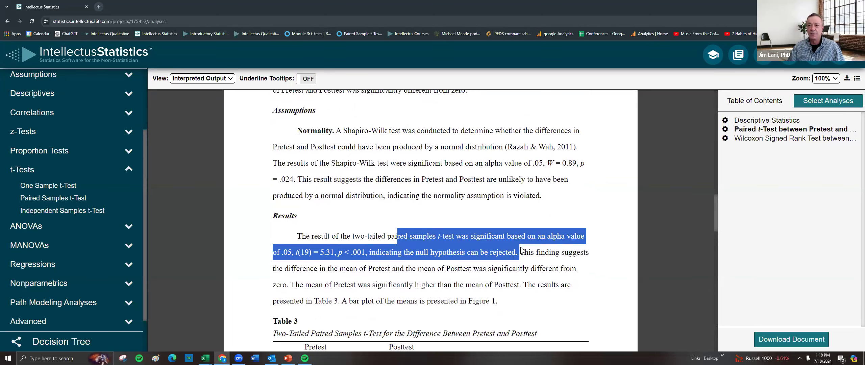
pyautogui.scroll(-3, 487, 231)
pyautogui.moveTo(295, 196); pyautogui.dragTo(510, 195)
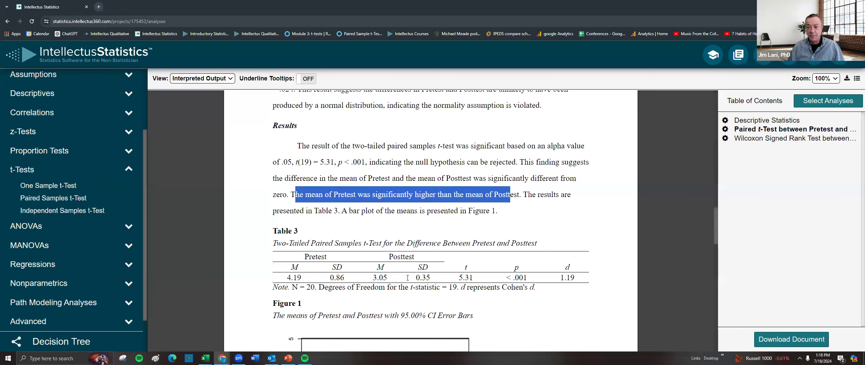
pyautogui.scroll(-3, 421, 252)
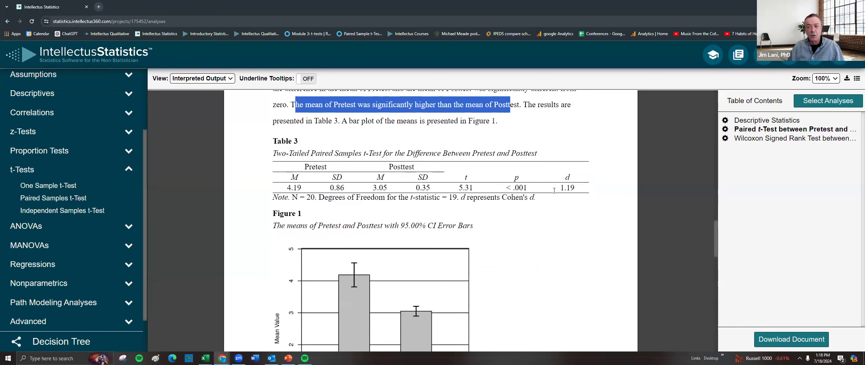
pyautogui.scroll(-1, 506, 218)
pyautogui.scroll(4, 505, 220)
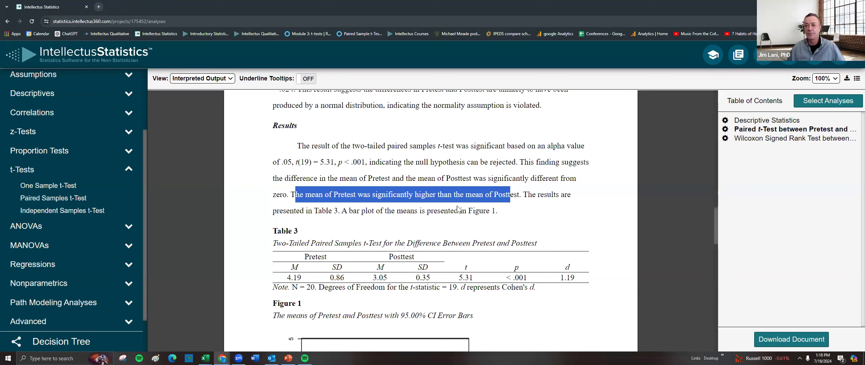
# Create a new project from the Exercise example dataset suggested for a Paired t-Test.
pyautogui.scroll(3, 67, 105)
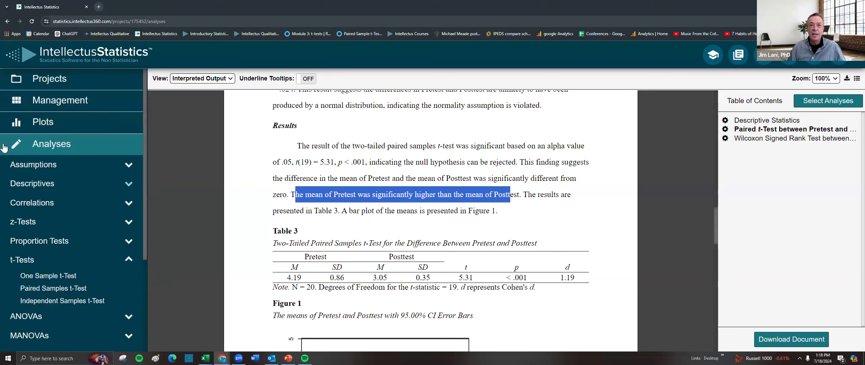
pyautogui.click(52, 82)
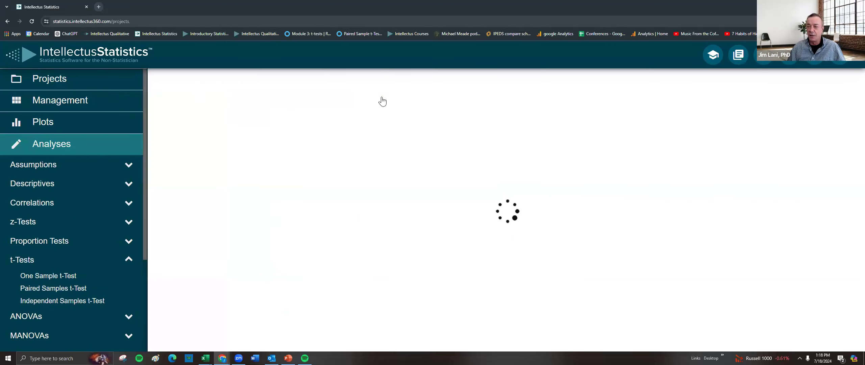
pyautogui.click(356, 82)
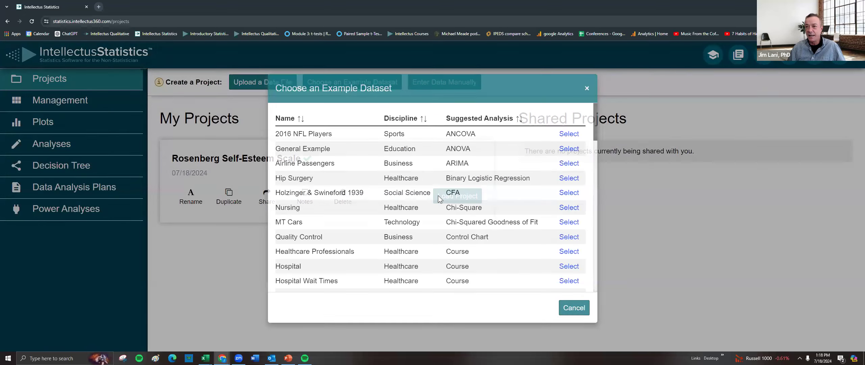
pyautogui.scroll(-3, 570, 218)
pyautogui.scroll(-15, 571, 217)
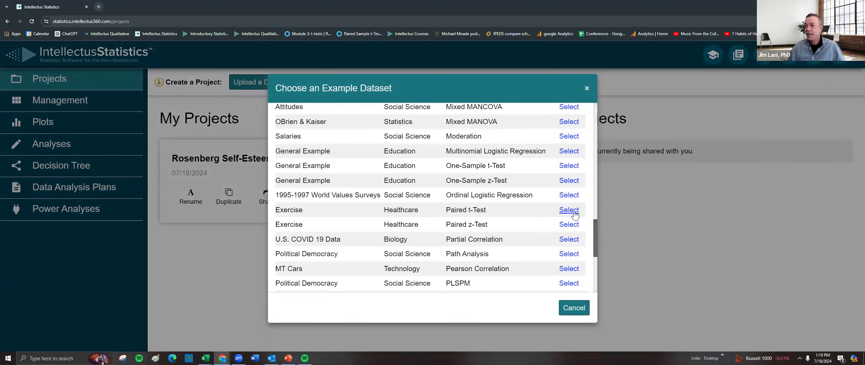
pyautogui.click(574, 213)
pyautogui.click(529, 227)
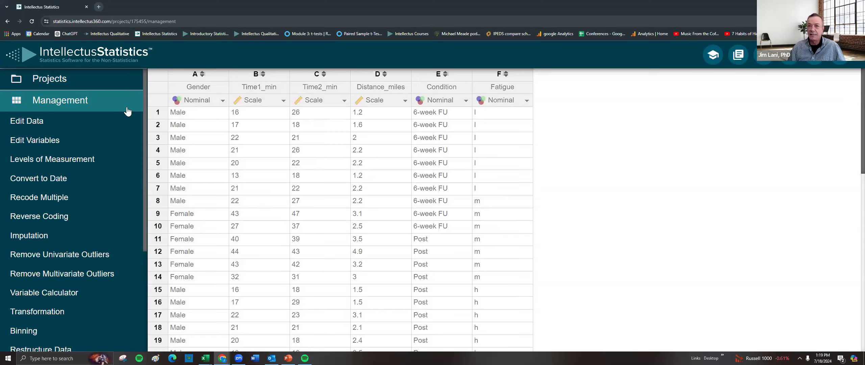
# Load the Rosenberg Self-Esteem Scale project again and open its analyses output.
pyautogui.click(56, 80)
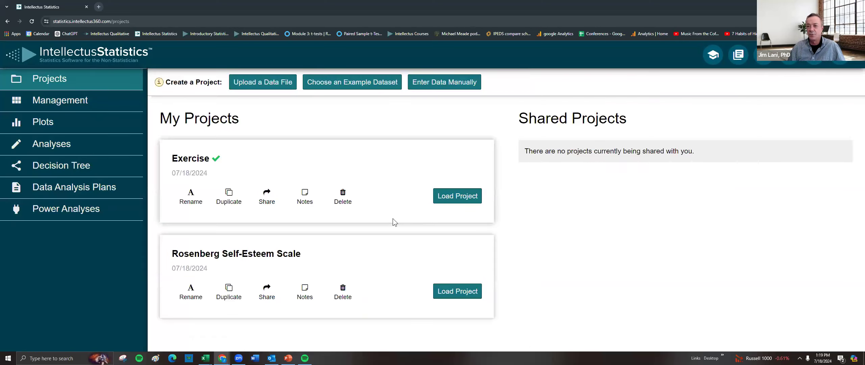
pyautogui.click(457, 291)
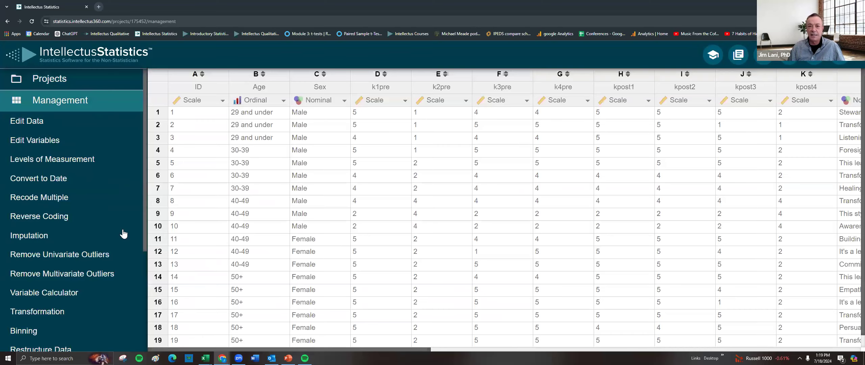
pyautogui.scroll(-3, 115, 268)
pyautogui.scroll(-2, 115, 268)
pyautogui.click(58, 275)
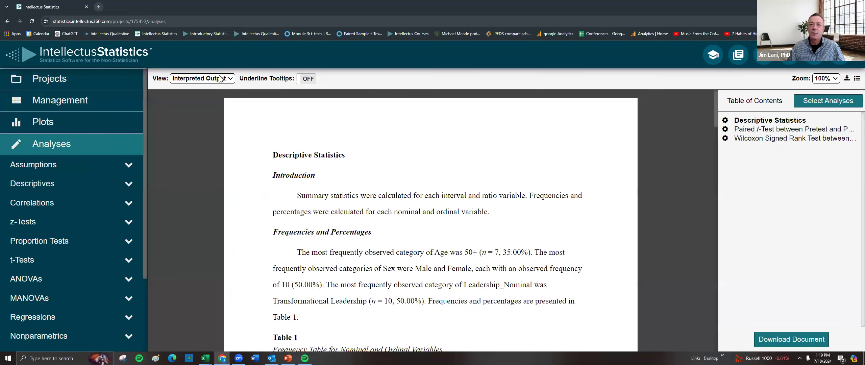
# Review the paired t-test results in Raw Output view, then return to Interpreted Output.
pyautogui.click(220, 78)
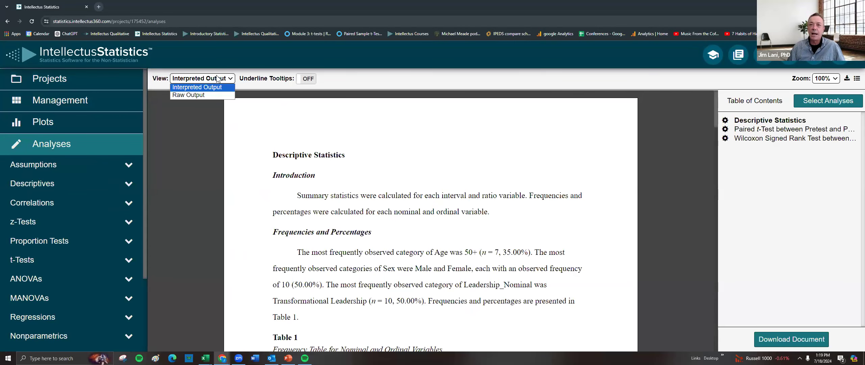
pyautogui.click(201, 96)
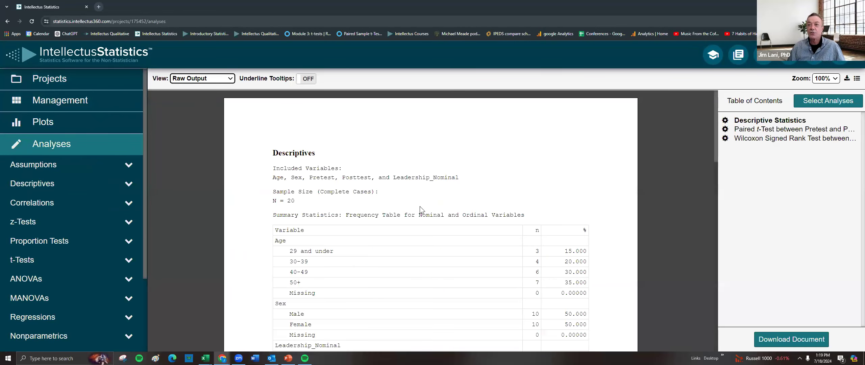
pyautogui.scroll(-7, 428, 219)
pyautogui.scroll(-7, 431, 206)
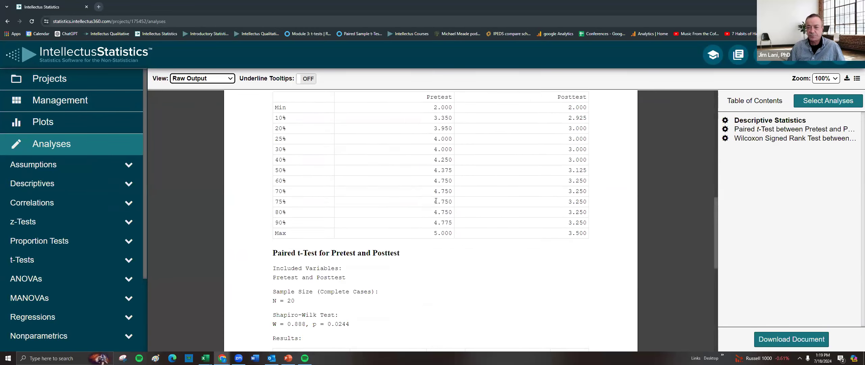
pyautogui.moveTo(272, 144); pyautogui.dragTo(565, 303)
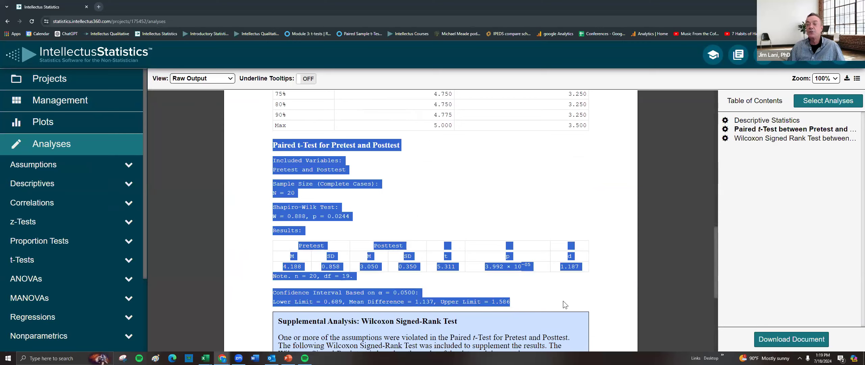
pyautogui.click(225, 79)
pyautogui.click(212, 88)
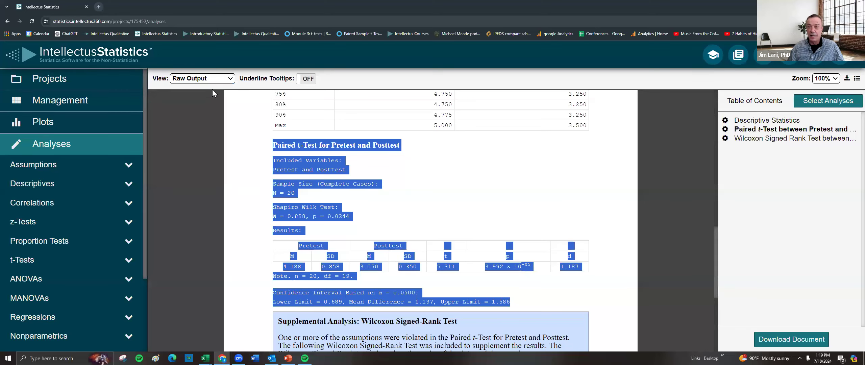
# Open the paired t-test's analysis notes and close them without adding a note.
pyautogui.click(725, 130)
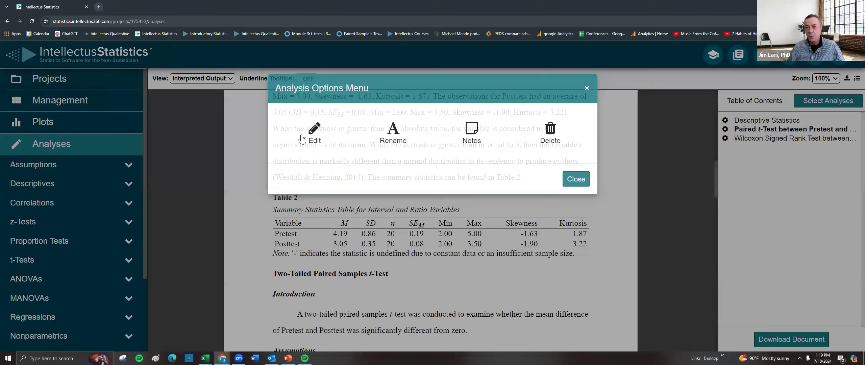
pyautogui.click(471, 134)
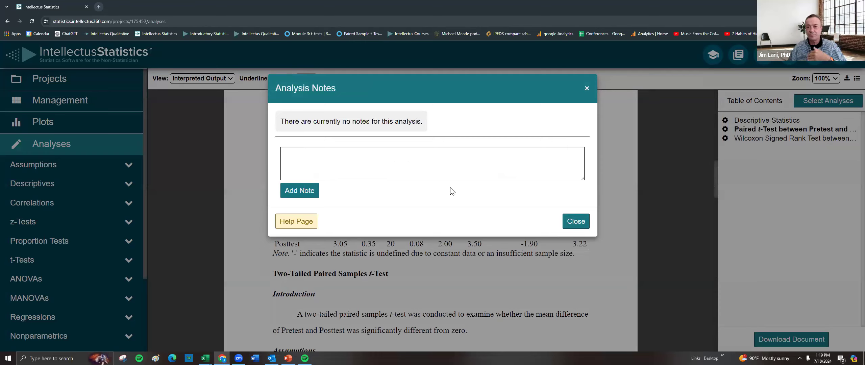
pyautogui.click(294, 158)
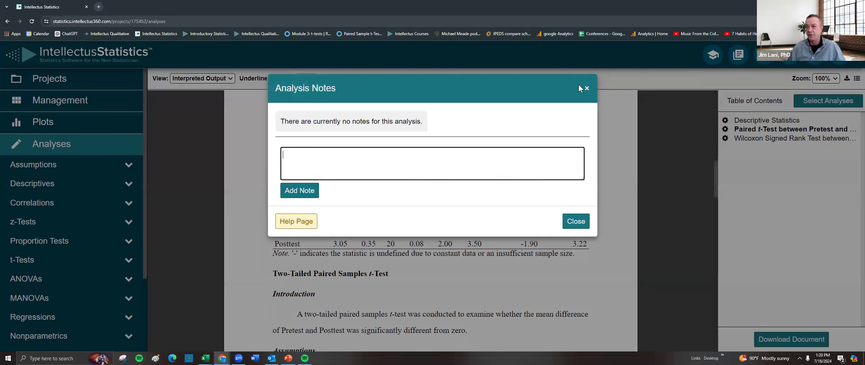
pyautogui.click(587, 90)
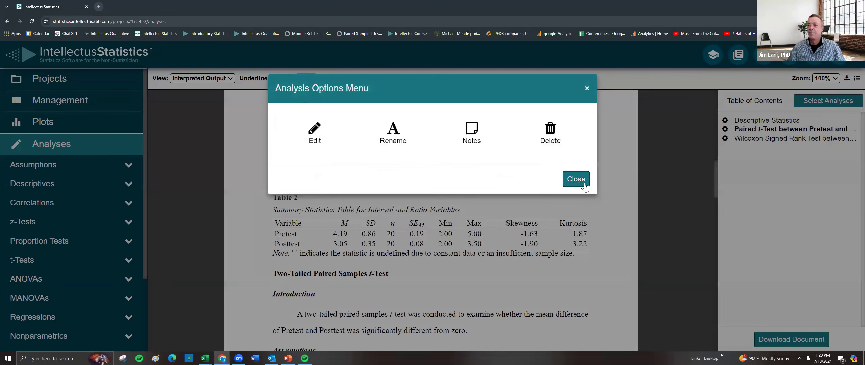
pyautogui.click(576, 180)
# Open the Rosenberg Self-Esteem Scale project's sharing options and notes, closing each without changes.
pyautogui.scroll(4, 439, 220)
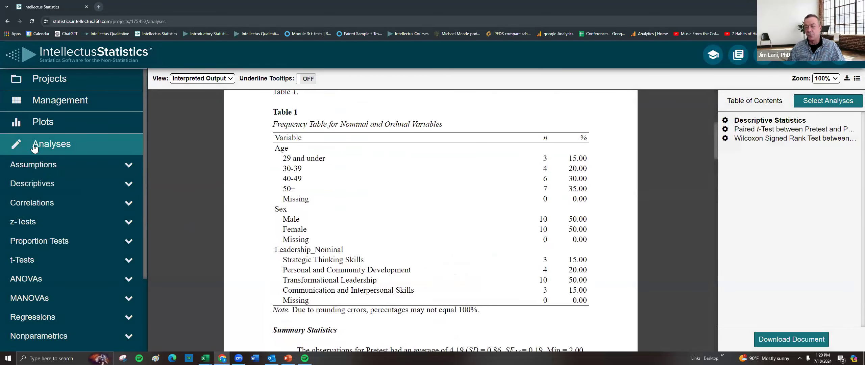
pyautogui.click(54, 82)
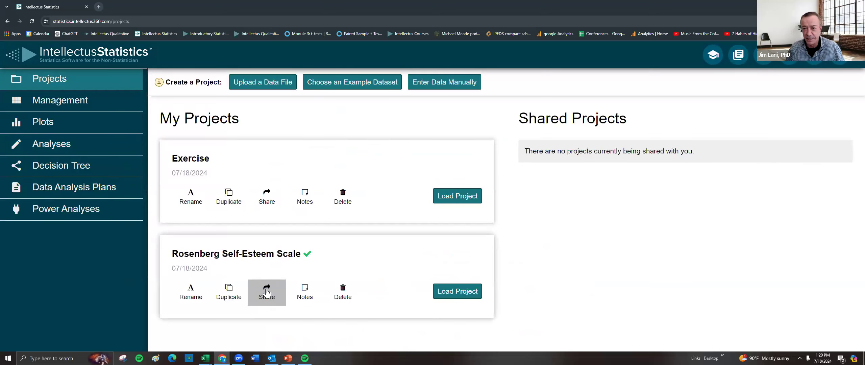
pyautogui.click(265, 295)
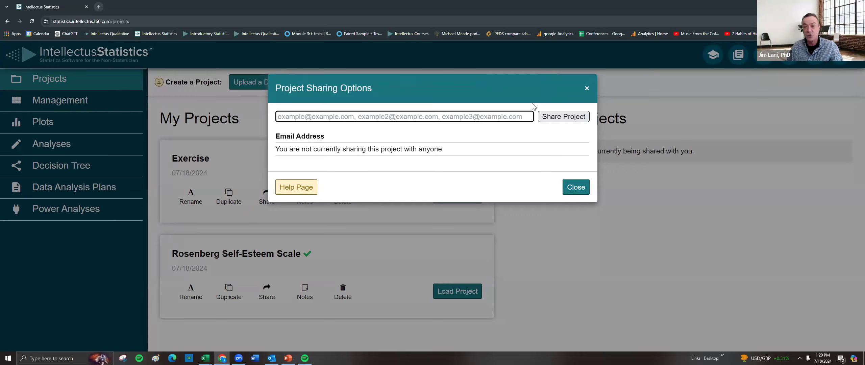
pyautogui.click(587, 89)
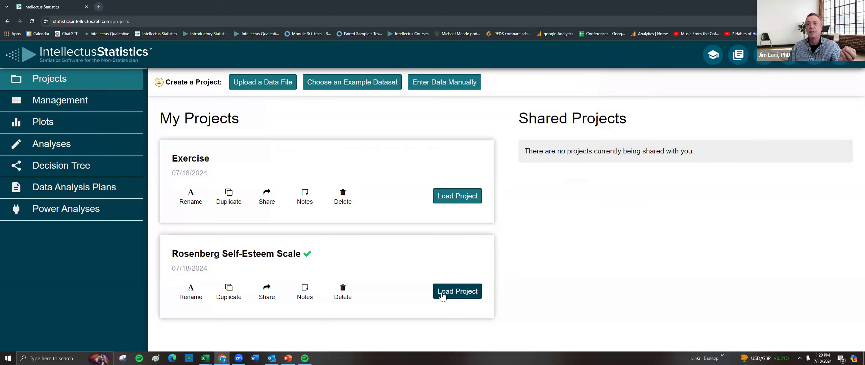
pyautogui.click(303, 298)
pyautogui.click(587, 88)
# Reload the Rosenberg project and revisit its saved profile plot and the analyses output.
pyautogui.click(461, 295)
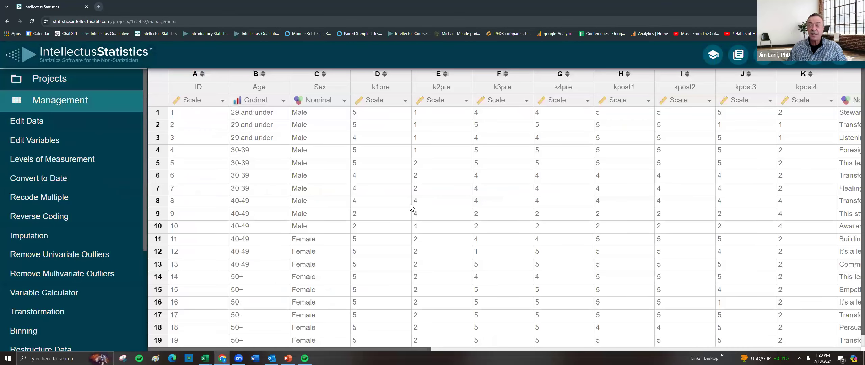
pyautogui.scroll(-5, 51, 296)
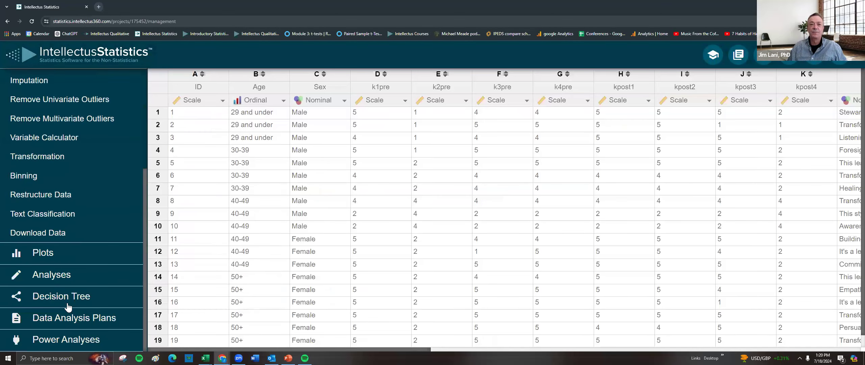
pyautogui.click(50, 262)
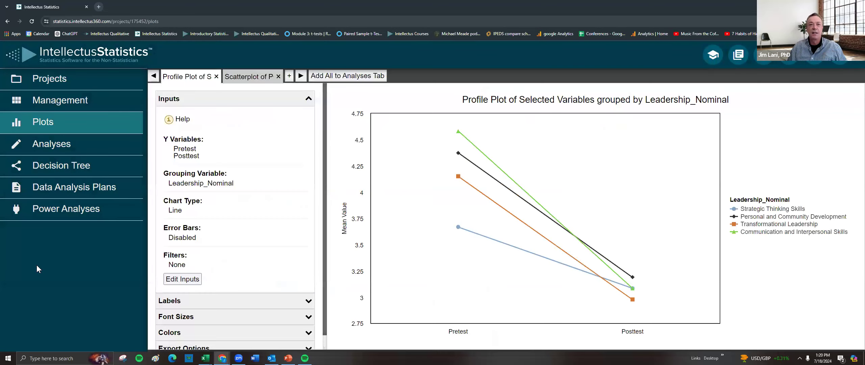
pyautogui.click(46, 144)
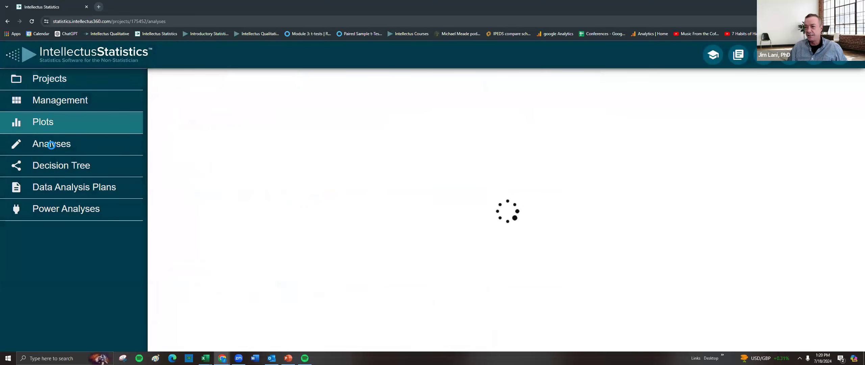
pyautogui.click(725, 129)
pyautogui.click(576, 180)
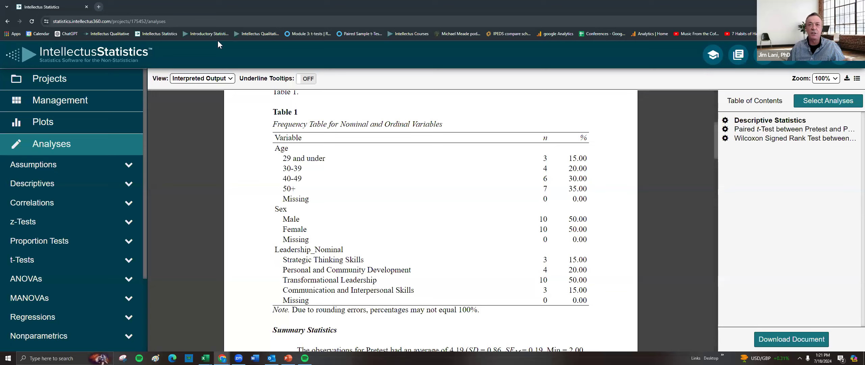
# In a new browser tab, open the Intellectus Statistics introductory course page and expand the ANOVAs lesson description.
pyautogui.click(99, 7)
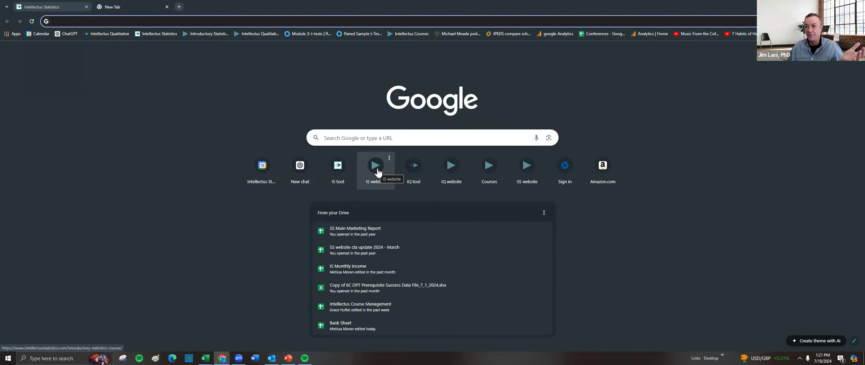
pyautogui.click(377, 173)
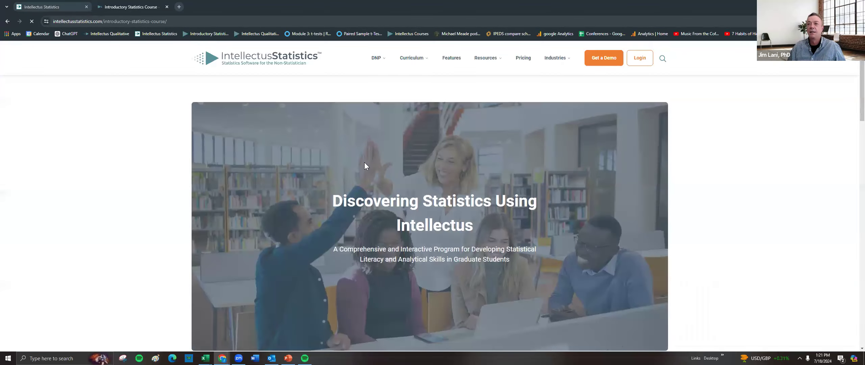
pyautogui.scroll(-8, 364, 166)
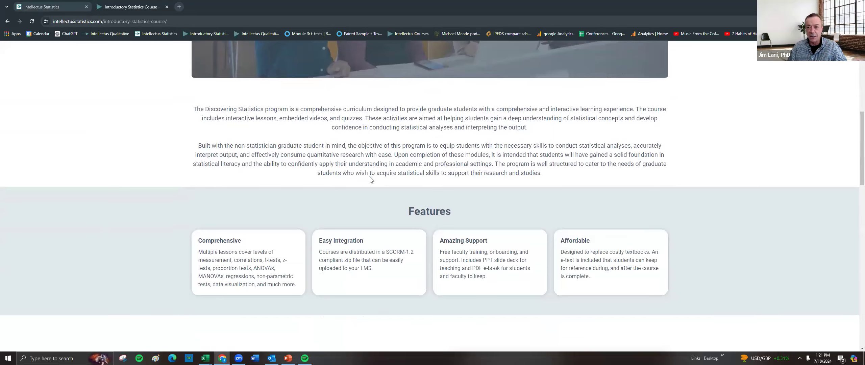
pyautogui.scroll(-3, 371, 179)
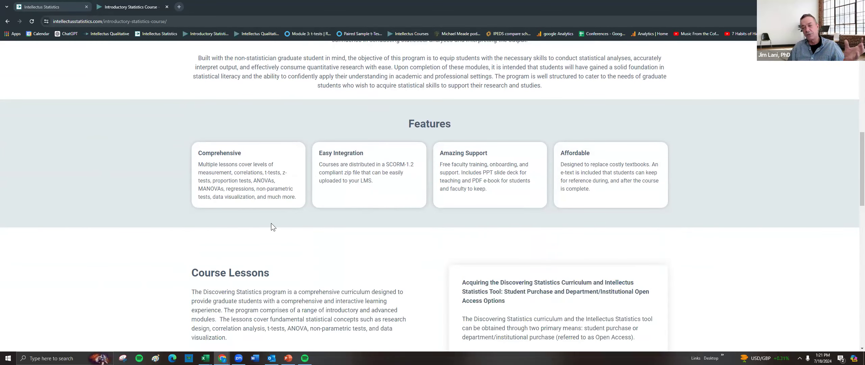
pyautogui.scroll(-3, 403, 200)
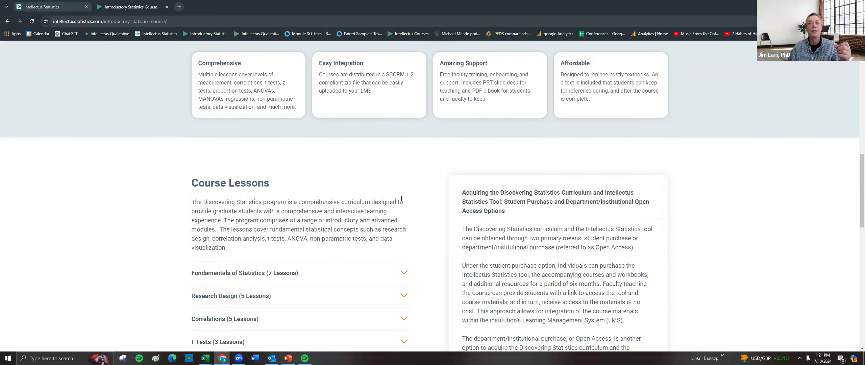
pyautogui.scroll(1, 403, 200)
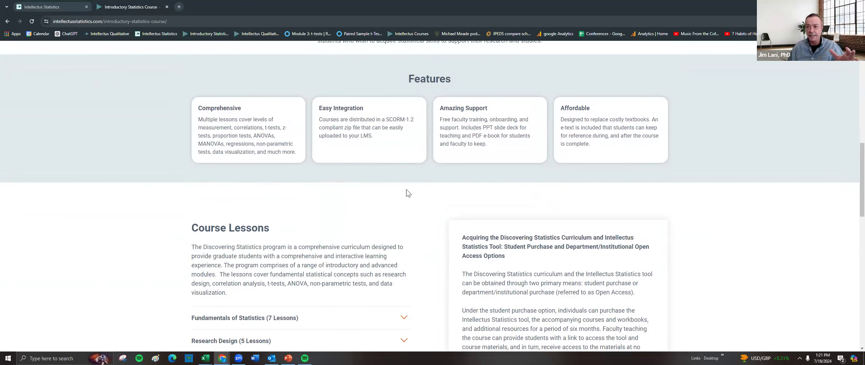
pyautogui.scroll(-5, 401, 185)
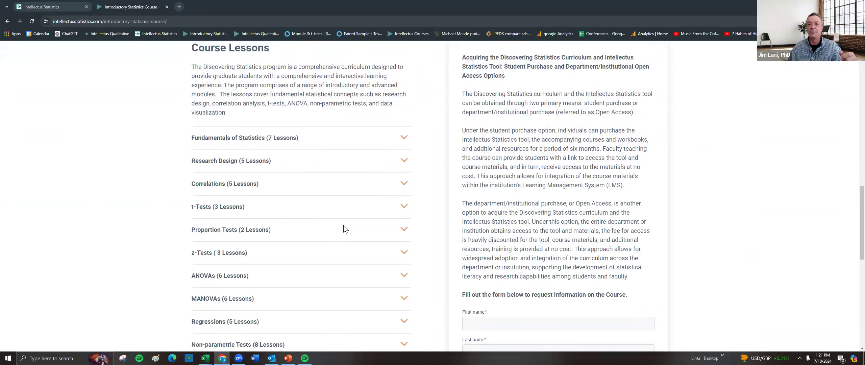
pyautogui.click(406, 276)
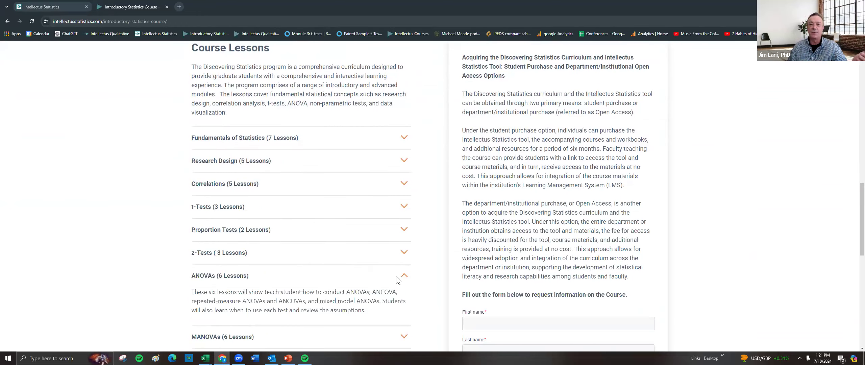
pyautogui.scroll(-3, 351, 242)
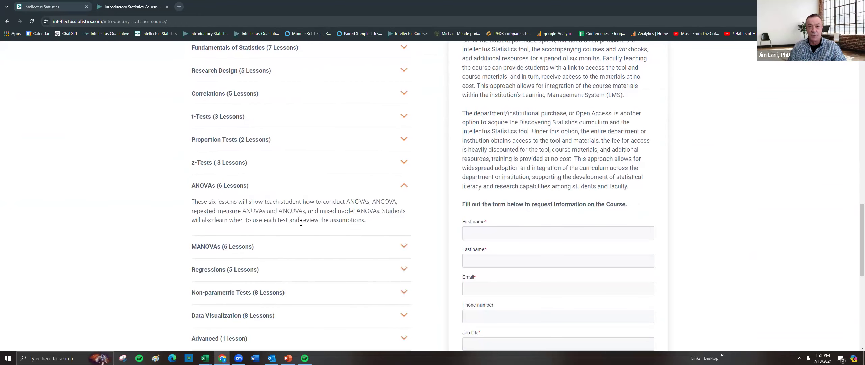
# Return to the Intellectus Statistics tab and open the Projects page.
pyautogui.scroll(-4, 308, 227)
pyautogui.scroll(1, 289, 200)
pyautogui.scroll(1, 294, 189)
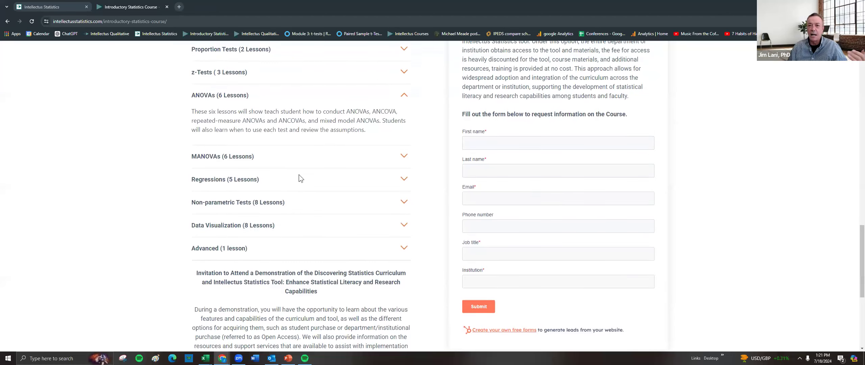
pyautogui.scroll(15, 353, 153)
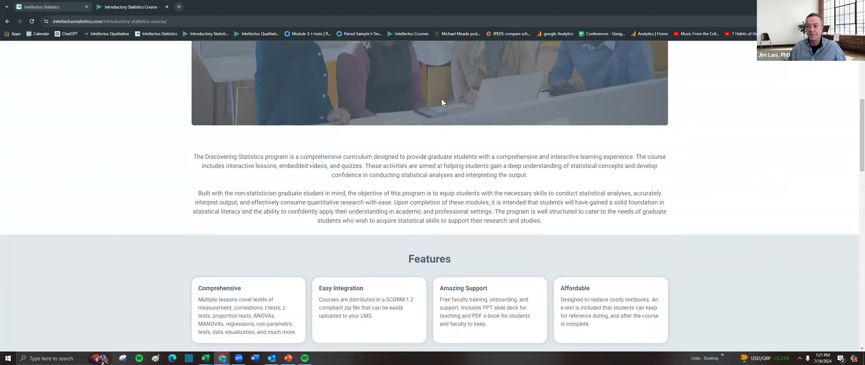
pyautogui.scroll(5, 441, 99)
pyautogui.click(43, 7)
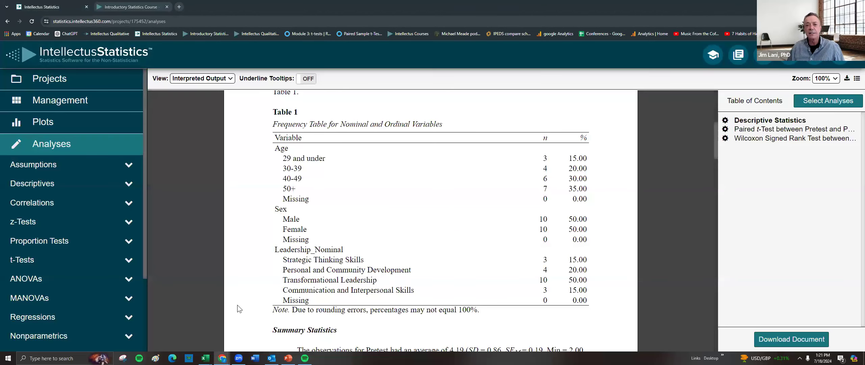
pyautogui.scroll(-3, 121, 264)
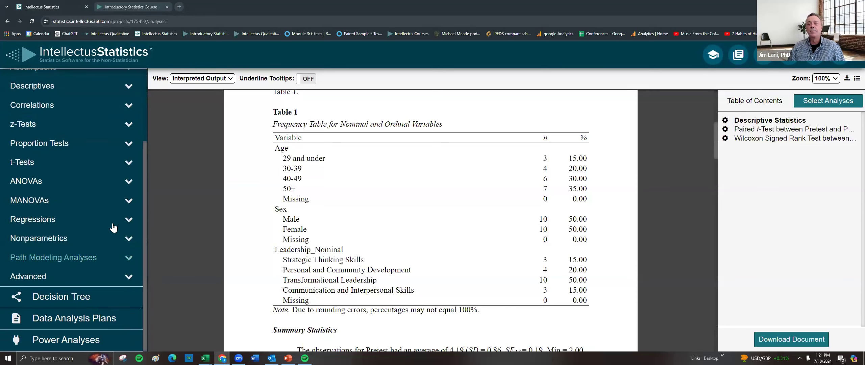
pyautogui.scroll(3, 113, 228)
pyautogui.click(66, 85)
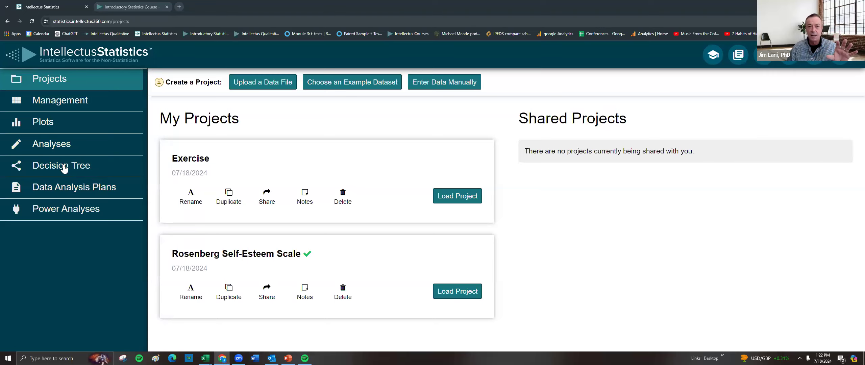
# Use the Decision Tree to predict a scale outcome, open the suggested Linear Regression analysis, and close it.
pyautogui.click(64, 168)
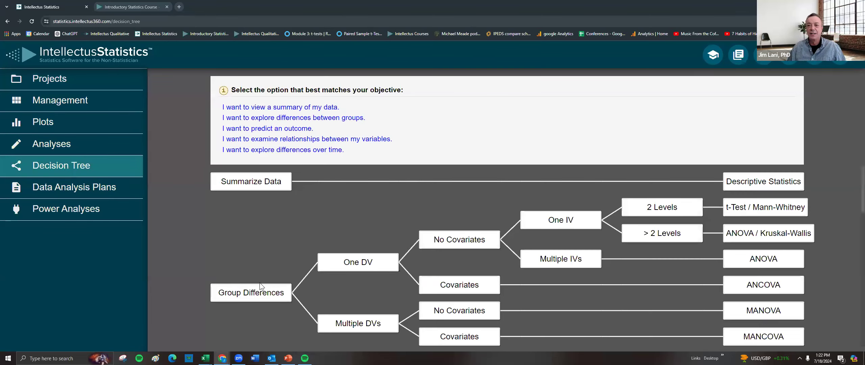
pyautogui.hotkey('ctrl', '-')
pyautogui.hotkey('ctrl', '-')
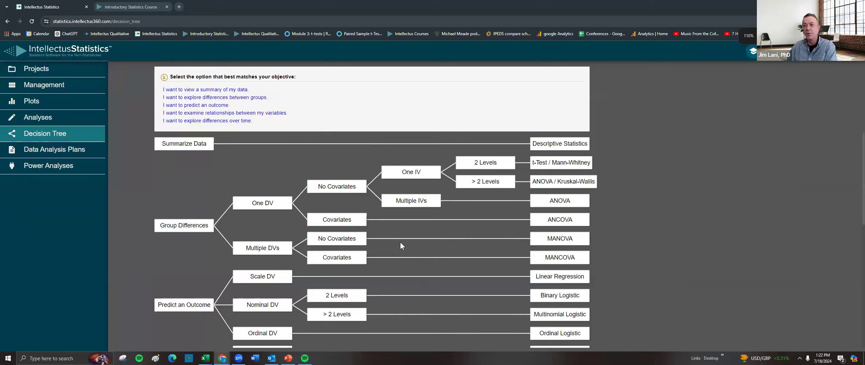
pyautogui.hotkey('ctrl', '+')
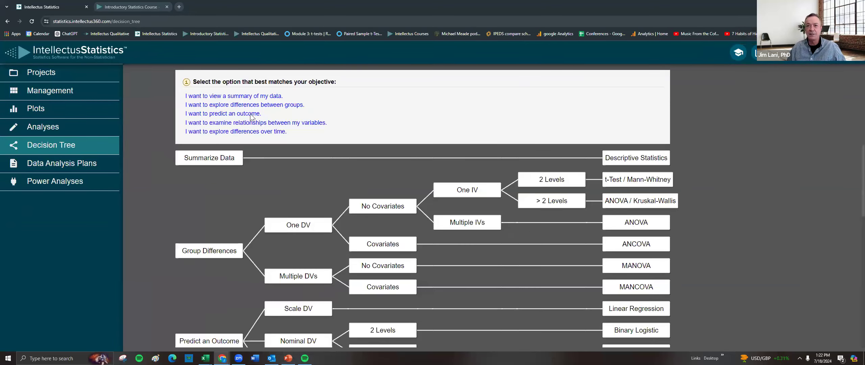
pyautogui.click(216, 115)
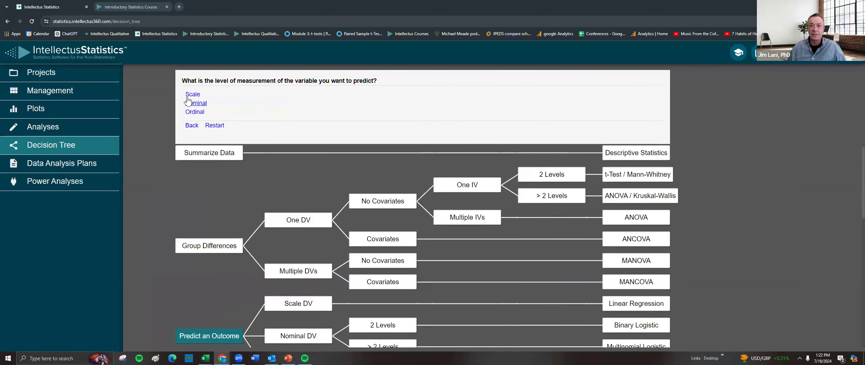
pyautogui.click(193, 94)
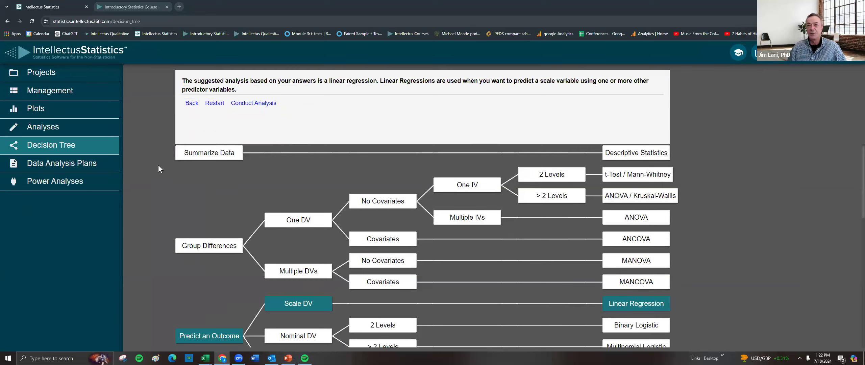
pyautogui.click(259, 105)
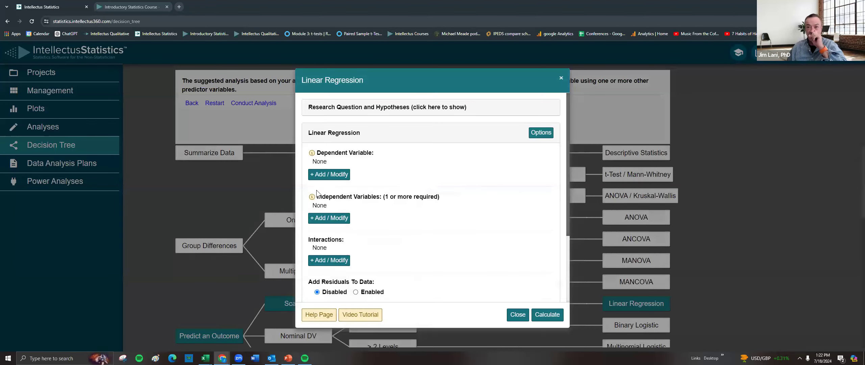
pyautogui.click(516, 316)
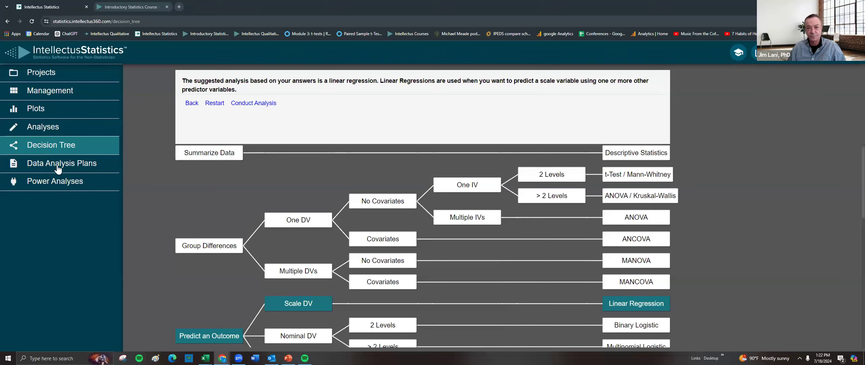
# Open the Linear Regression data analysis plan template under Regressions and read through it.
pyautogui.click(83, 164)
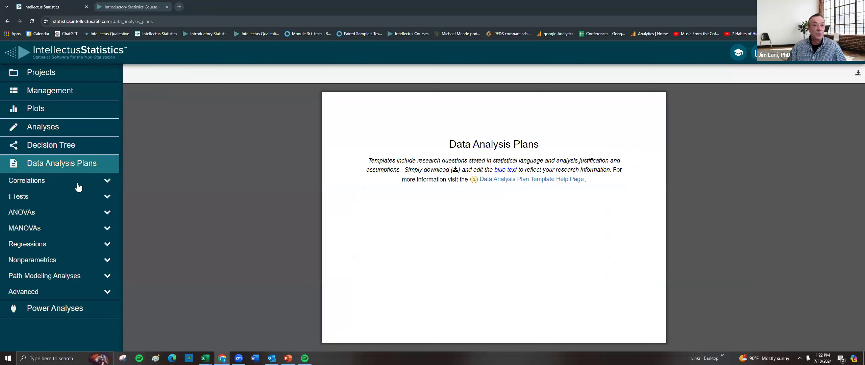
pyautogui.click(33, 244)
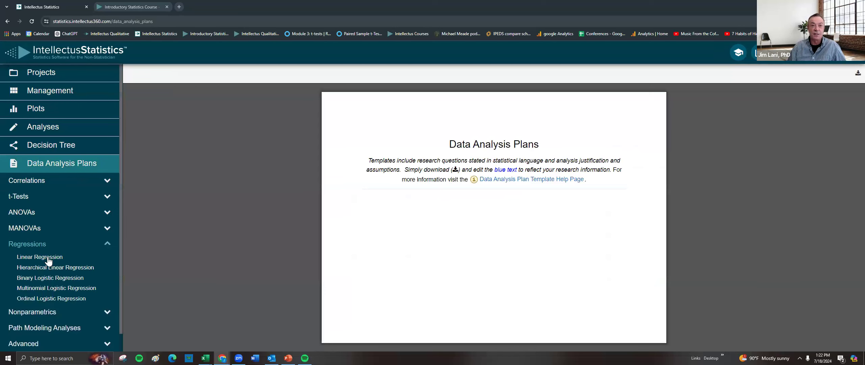
pyautogui.click(50, 255)
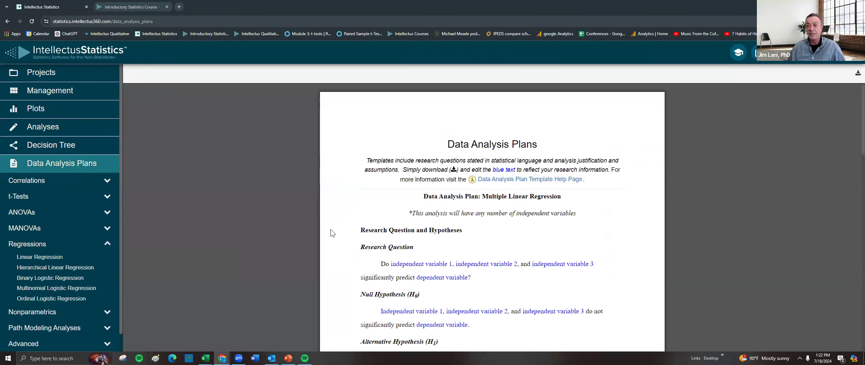
pyautogui.scroll(-8, 333, 232)
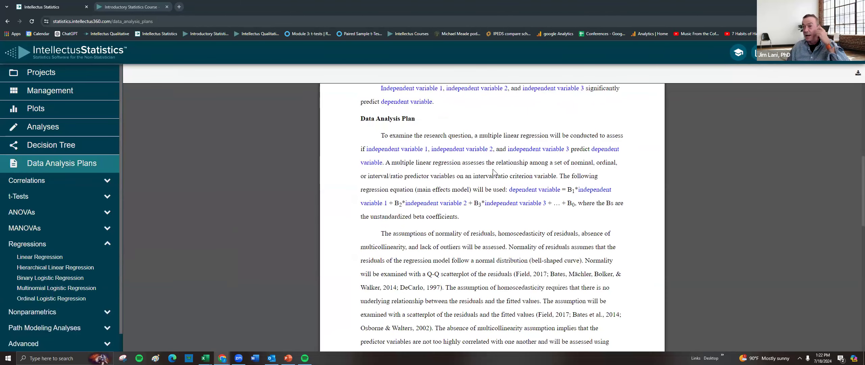
pyautogui.scroll(-10, 511, 212)
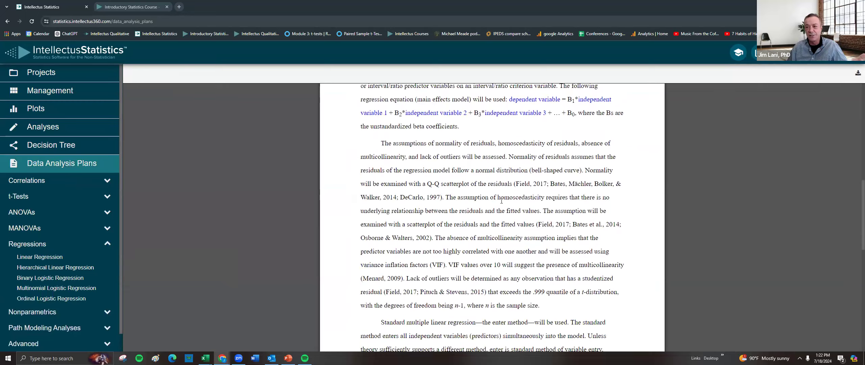
pyautogui.scroll(-3, 511, 213)
pyautogui.scroll(1, 499, 208)
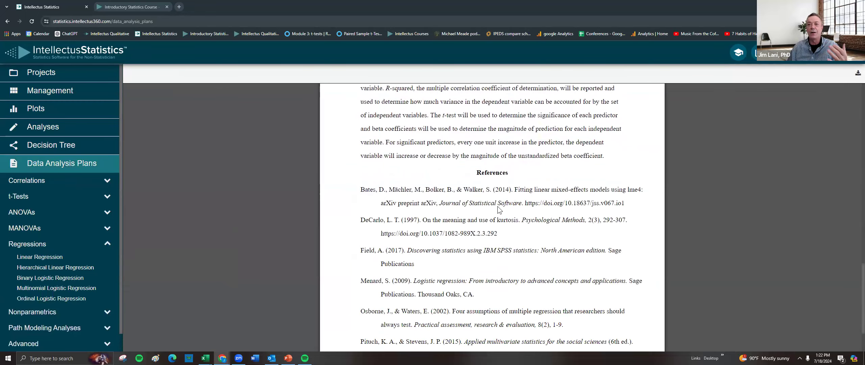
pyautogui.scroll(3, 495, 208)
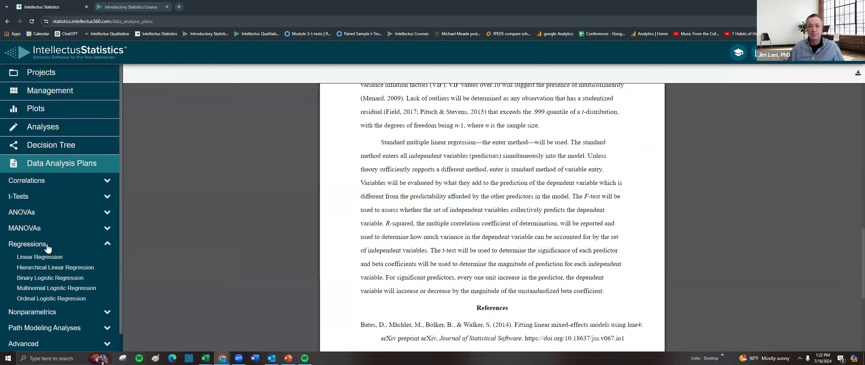
pyautogui.scroll(-1, 59, 217)
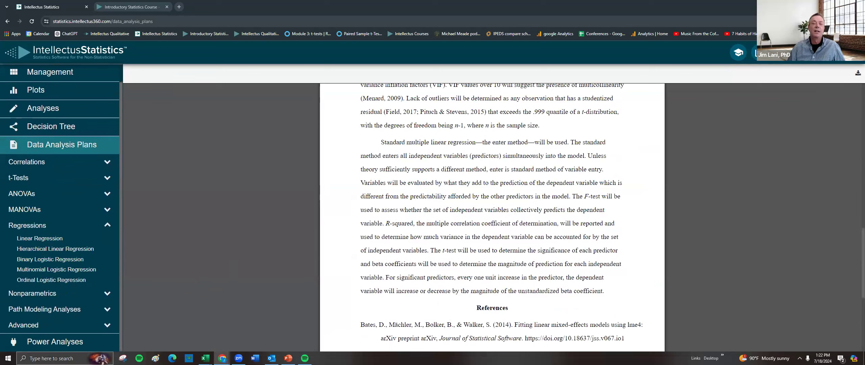
# Open the Linear Regression power analysis and set the number of predictors to 2.
pyautogui.click(54, 350)
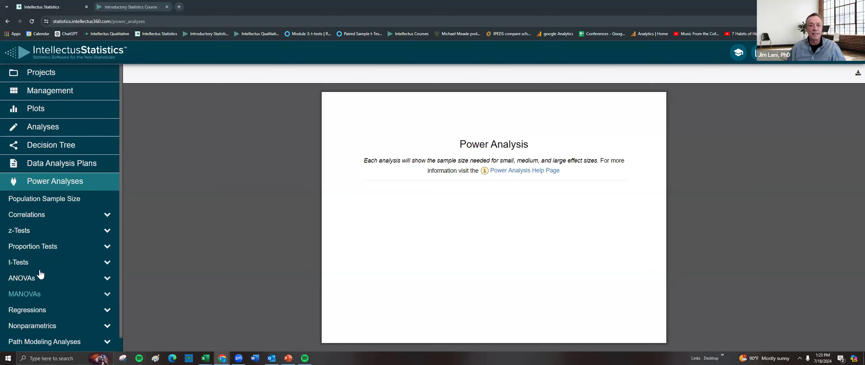
pyautogui.click(29, 311)
pyautogui.click(36, 322)
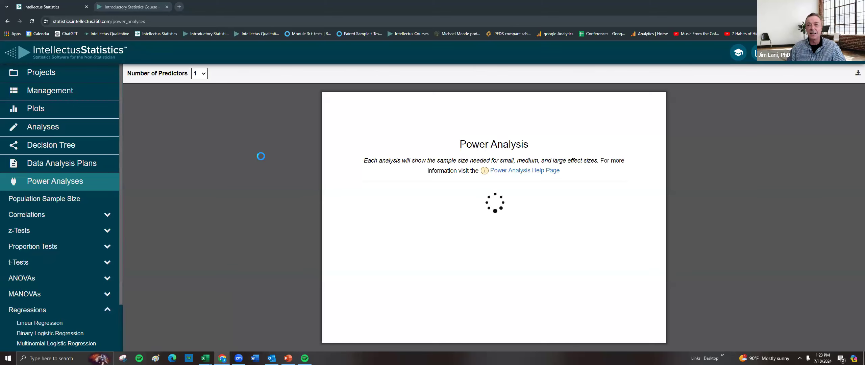
pyautogui.click(204, 74)
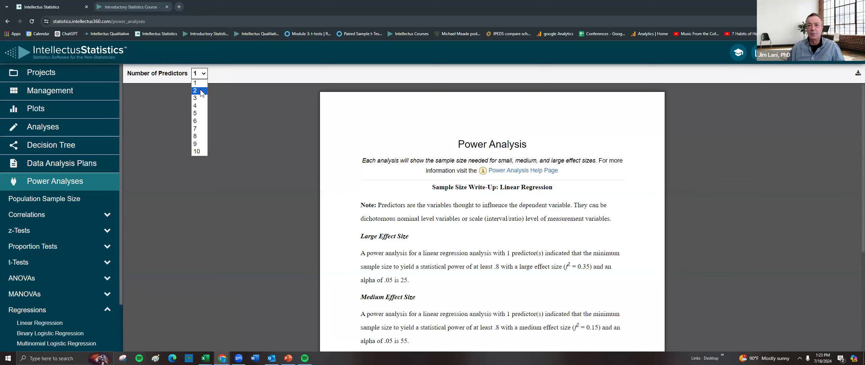
pyautogui.click(199, 91)
pyautogui.scroll(-3, 405, 266)
pyautogui.doubleClick(404, 250)
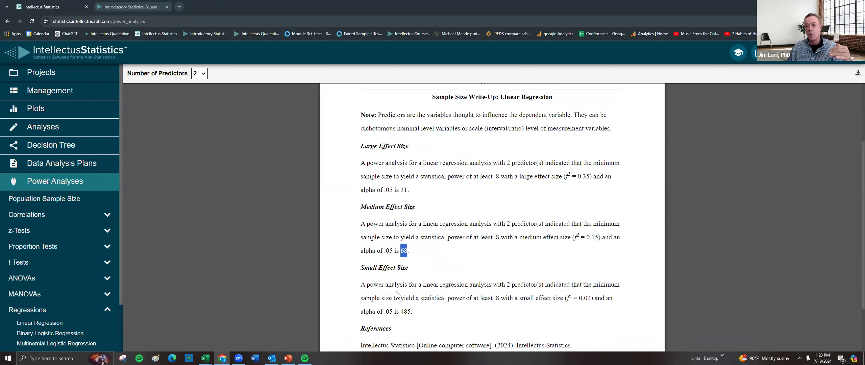
pyautogui.scroll(-1, 398, 294)
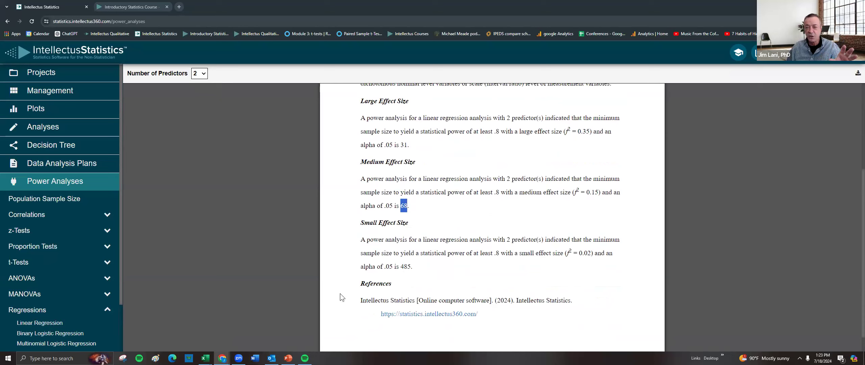
pyautogui.scroll(-1, 71, 246)
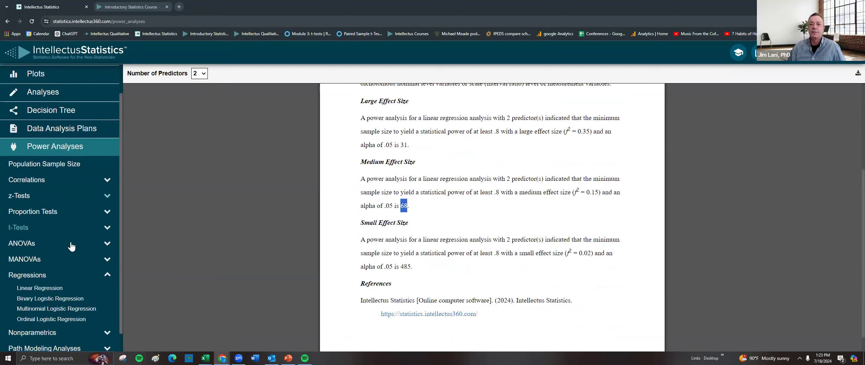
pyautogui.scroll(-1, 71, 246)
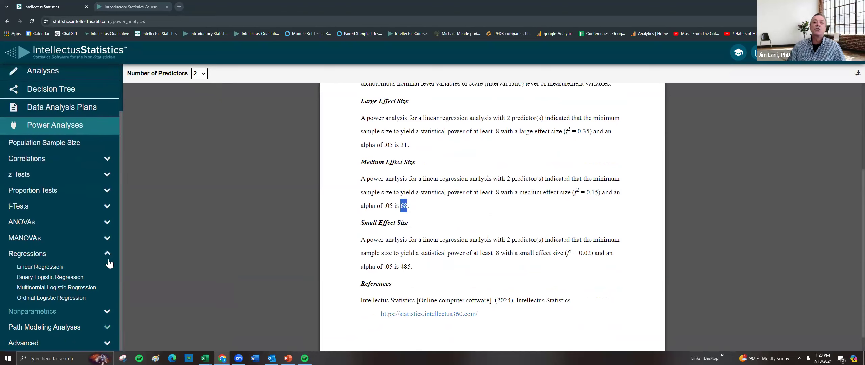
pyautogui.scroll(2, 109, 267)
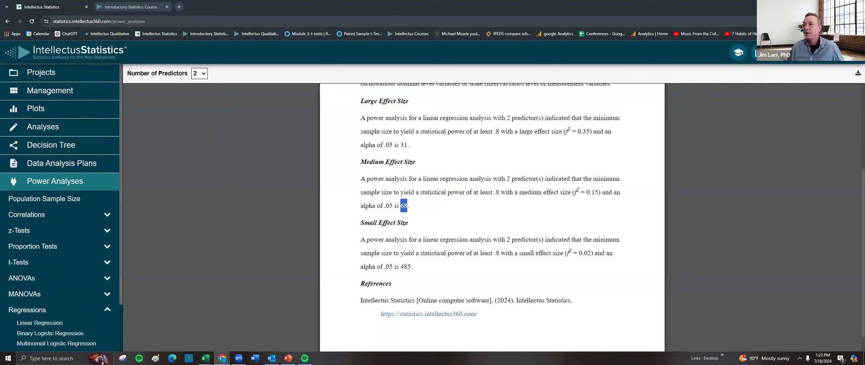
# Log out, log back in to the account, and open the Consulting Sessions page.
pyautogui.click(844, 53)
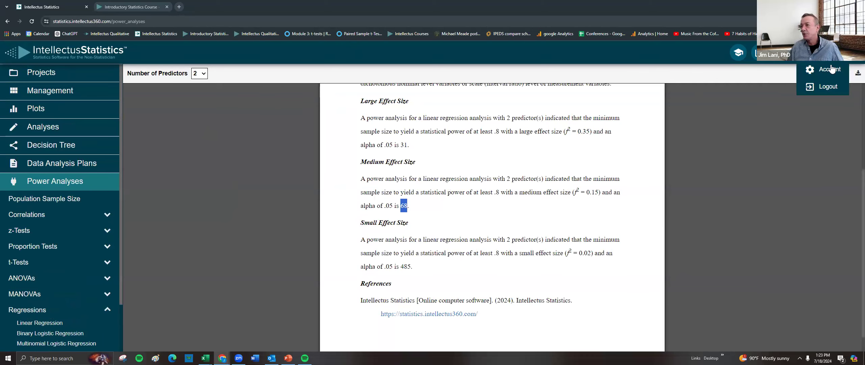
pyautogui.click(819, 91)
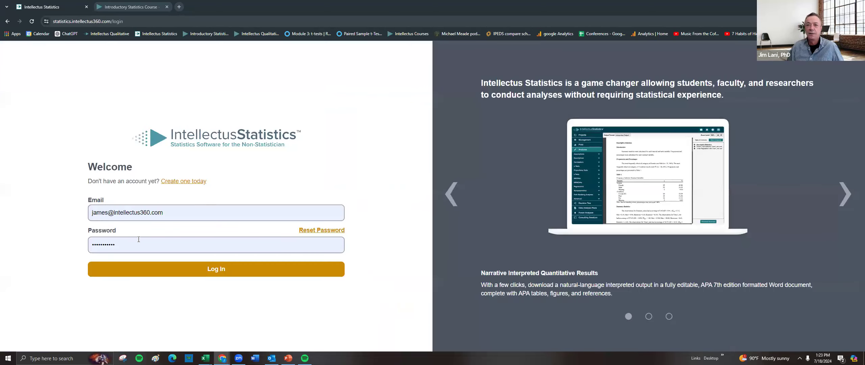
pyautogui.click(145, 212)
pyautogui.click(163, 248)
pyautogui.click(246, 268)
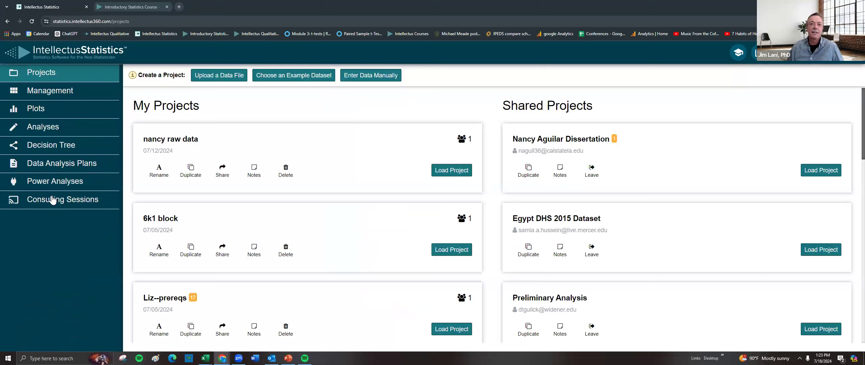
pyautogui.click(42, 202)
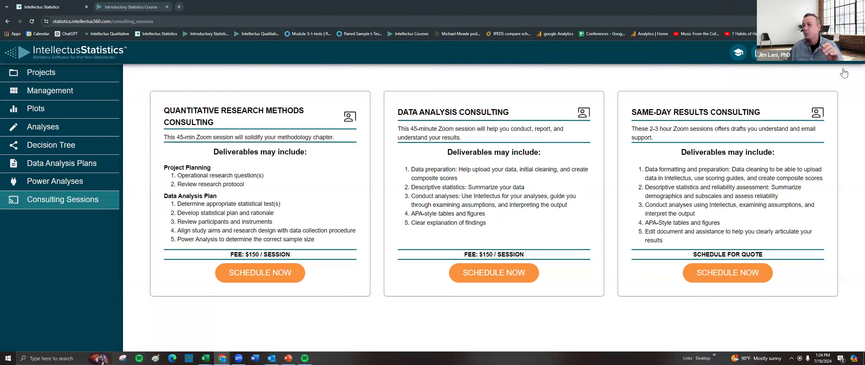
# Log out and log back in by choosing the saved account email and password.
pyautogui.click(845, 53)
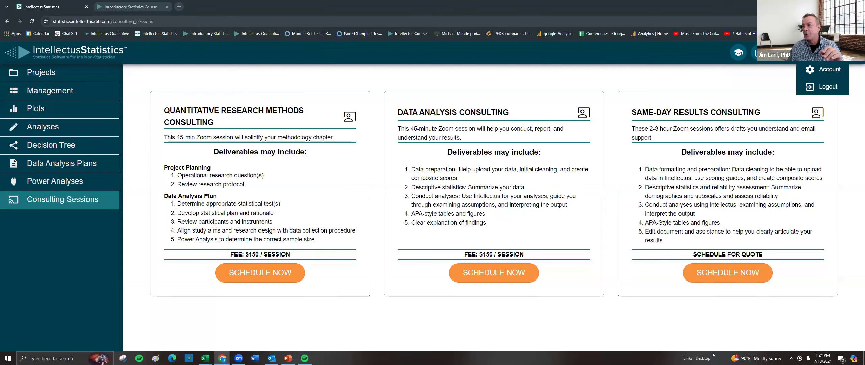
pyautogui.click(828, 87)
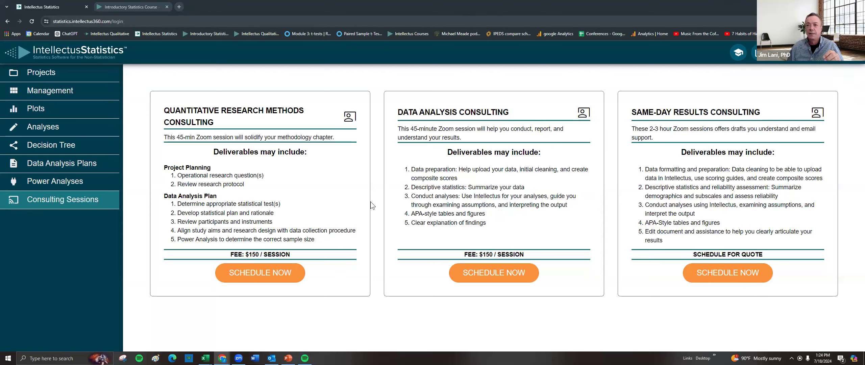
pyautogui.click(155, 214)
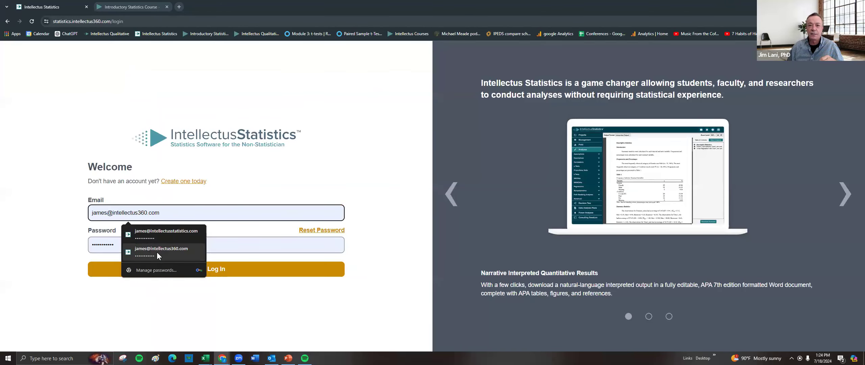
pyautogui.click(156, 252)
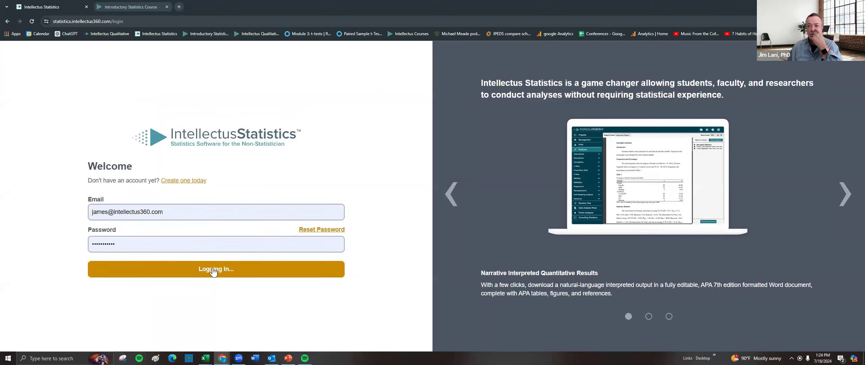
pyautogui.click(216, 269)
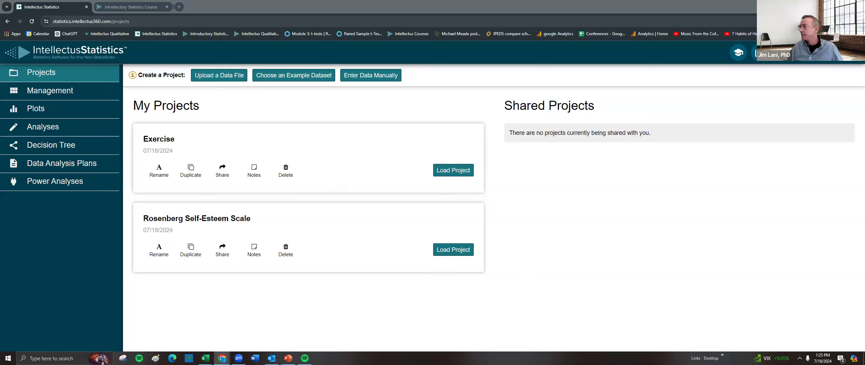
# Switch to the presentation, start the slide show from the current slide, and open its display settings.
pyautogui.hotkey('alt', 'Tab')
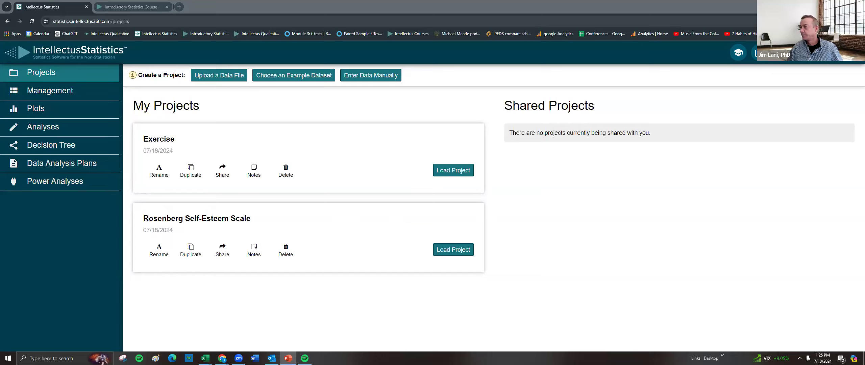
pyautogui.hotkey('shift', 'F5')
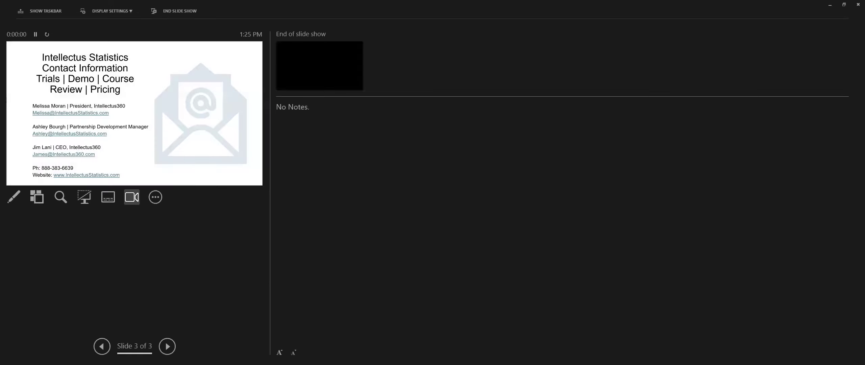
pyautogui.click(112, 13)
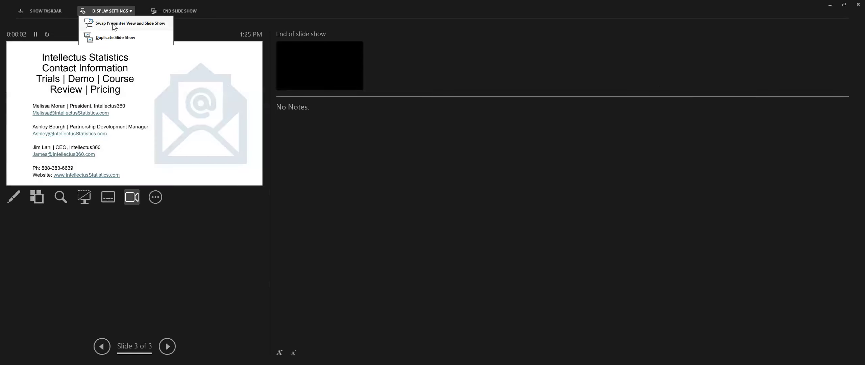